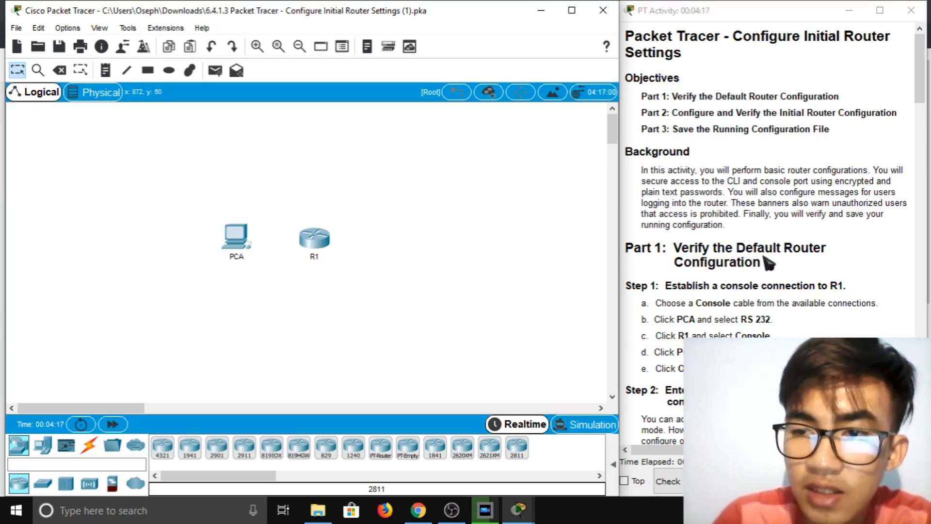
Run a console cable from PCA's RS 232 port to R1's Console port and open PCA
scroll(759, 259, "down", 5)
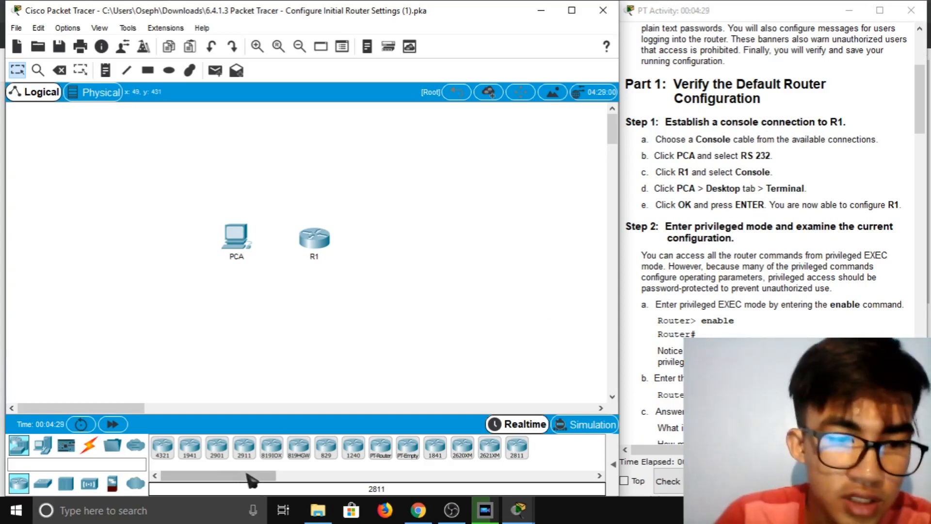
left_click(104, 449)
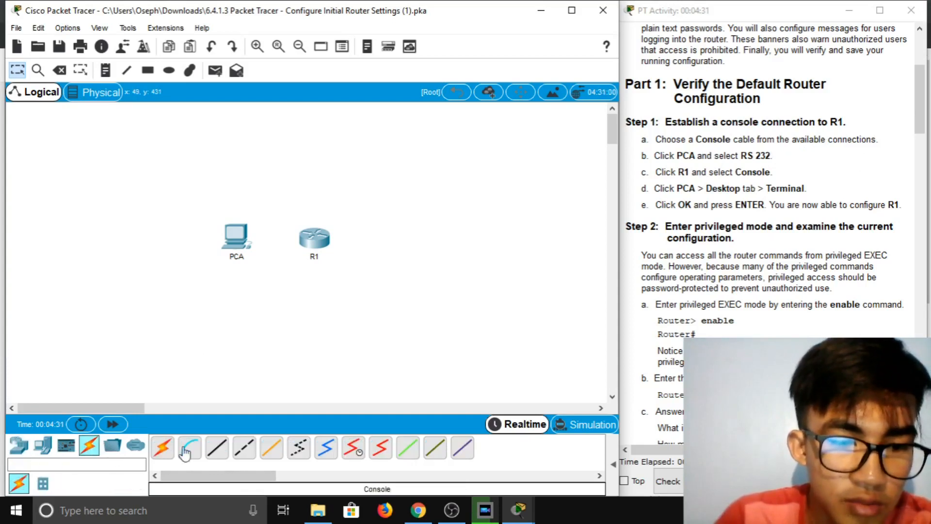
left_click(186, 450)
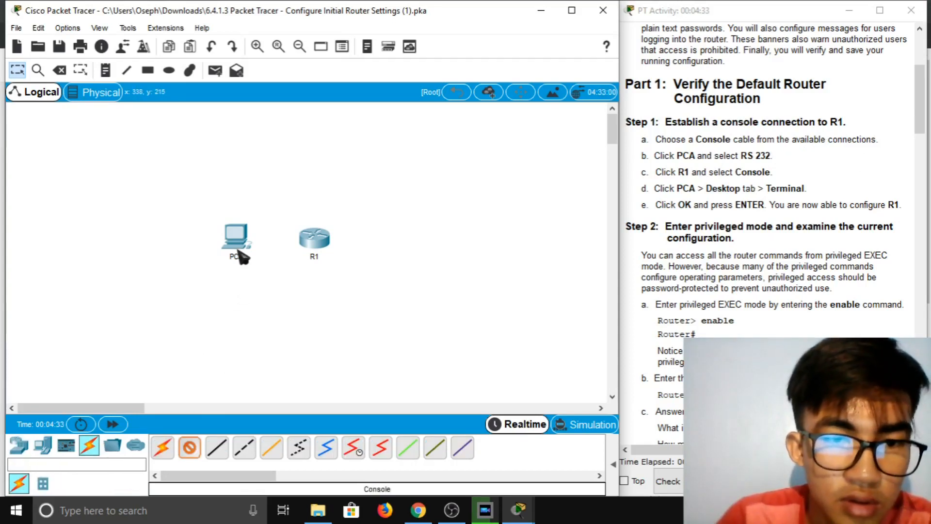
left_click(240, 256)
left_click(269, 263)
left_click(314, 245)
left_click(314, 245)
left_click(334, 265)
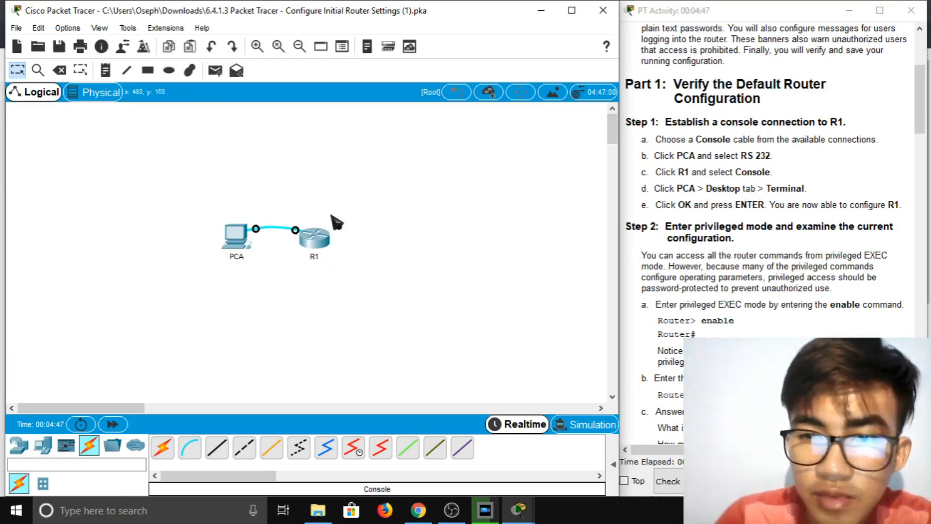
left_click(252, 260)
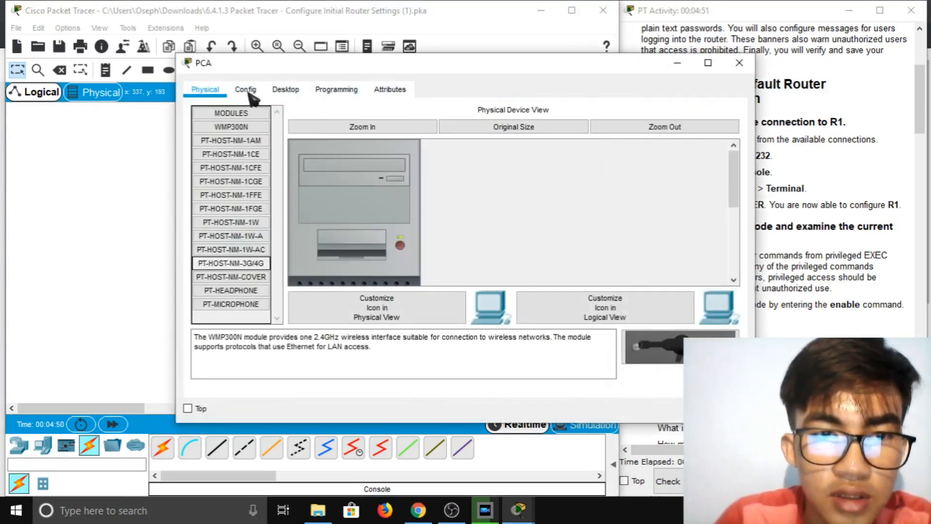
Start PCA's Desktop Terminal at 9600 baud, 8 data bits, no parity, 1 stop bit to show R1's boot output
left_click(292, 91)
left_click_drag(542, 74, 422, 60)
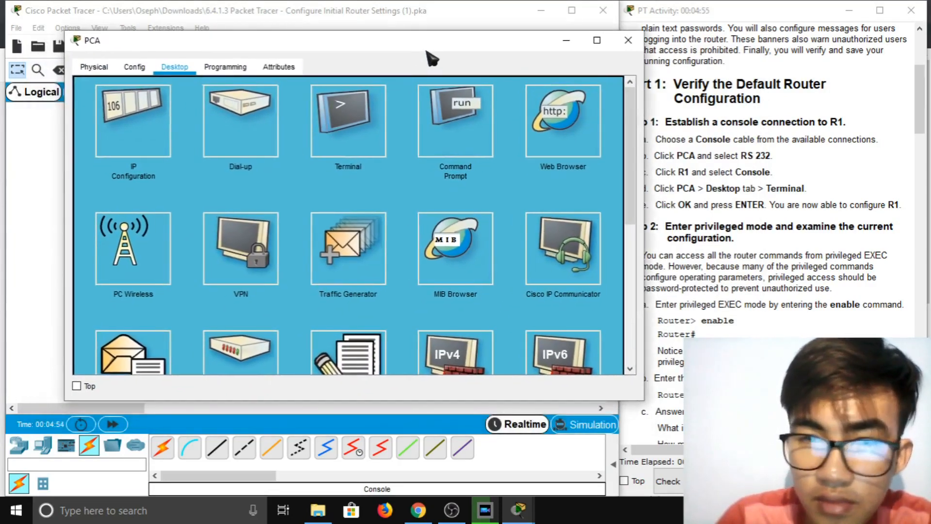
left_click(378, 117)
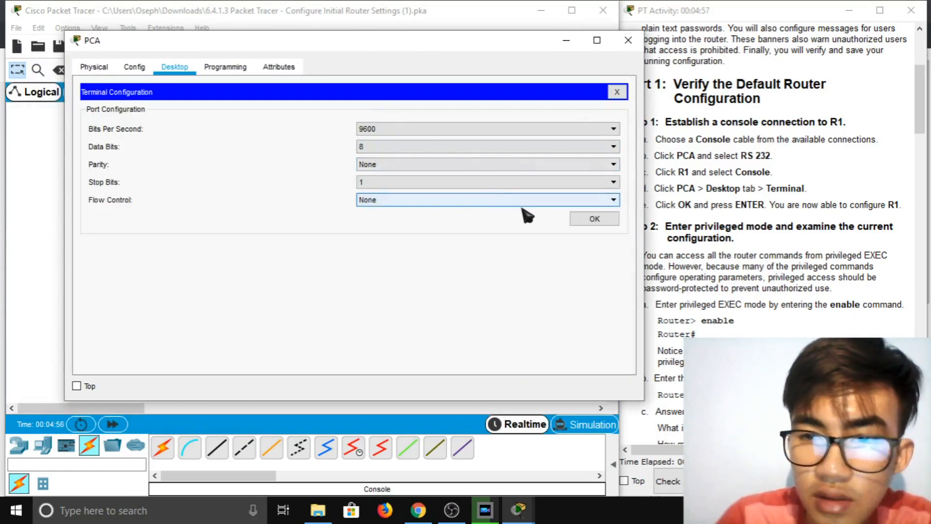
left_click(592, 220)
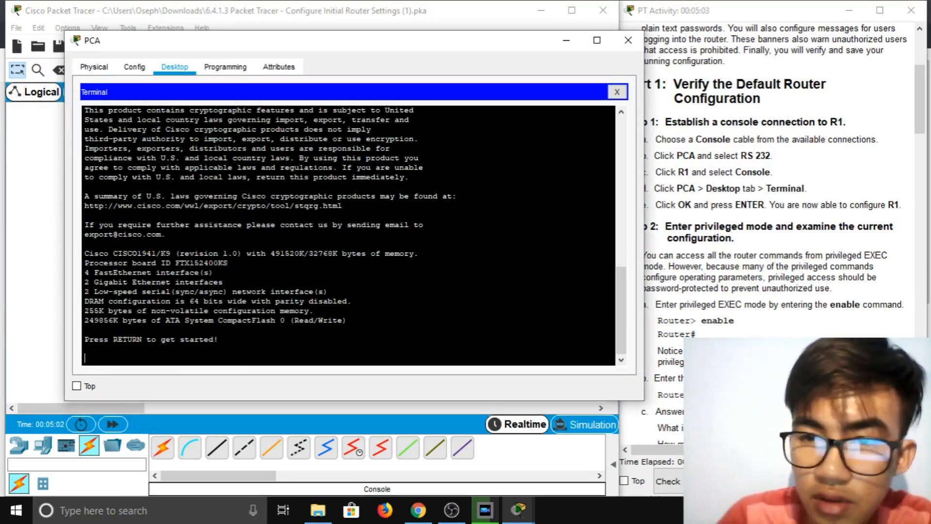
left_click_drag(458, 44, 395, 48)
scroll(708, 214, "down", 2)
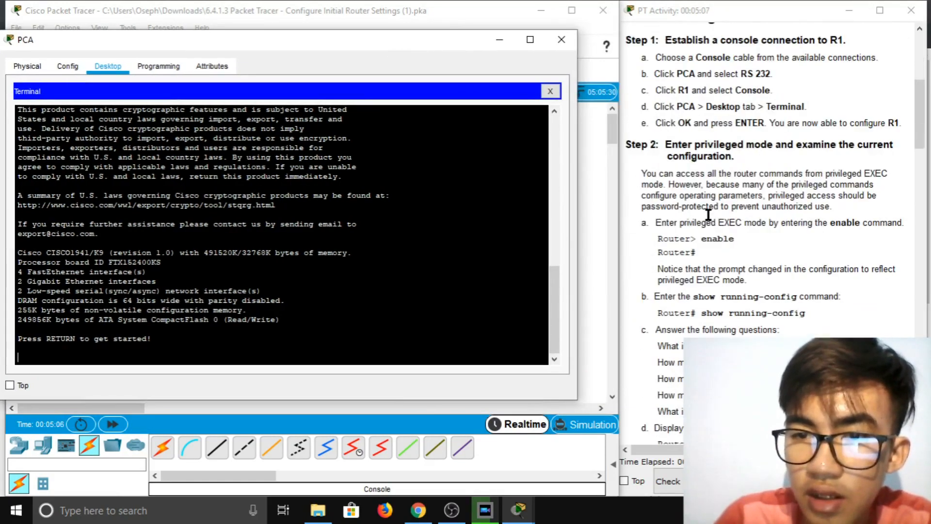
scroll(708, 214, "down", 2)
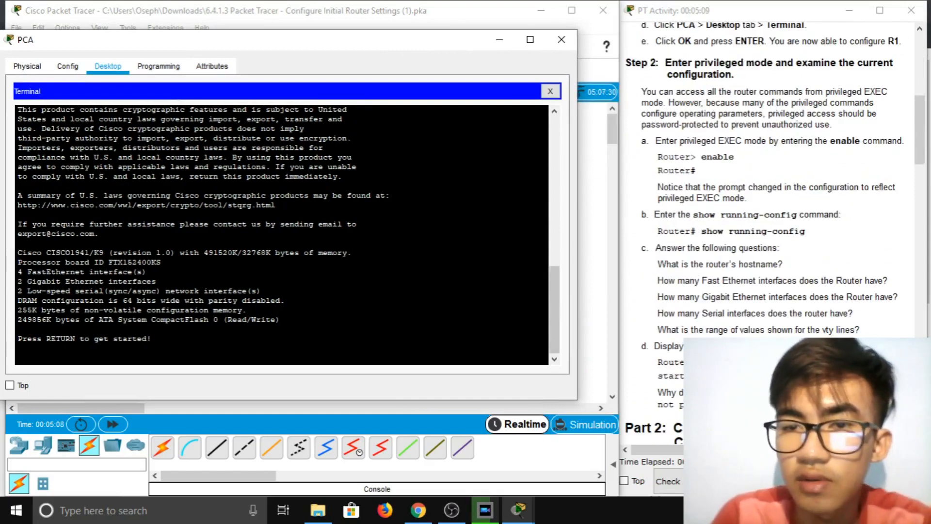
Get a router prompt and enter privileged EXEC mode with enable
left_click_drag(327, 48, 379, 40)
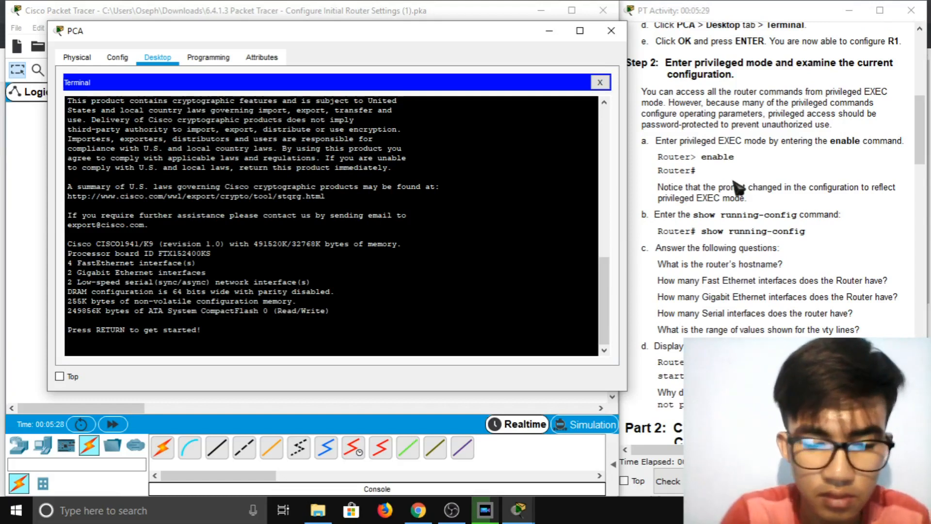
key("Return")
type("enable")
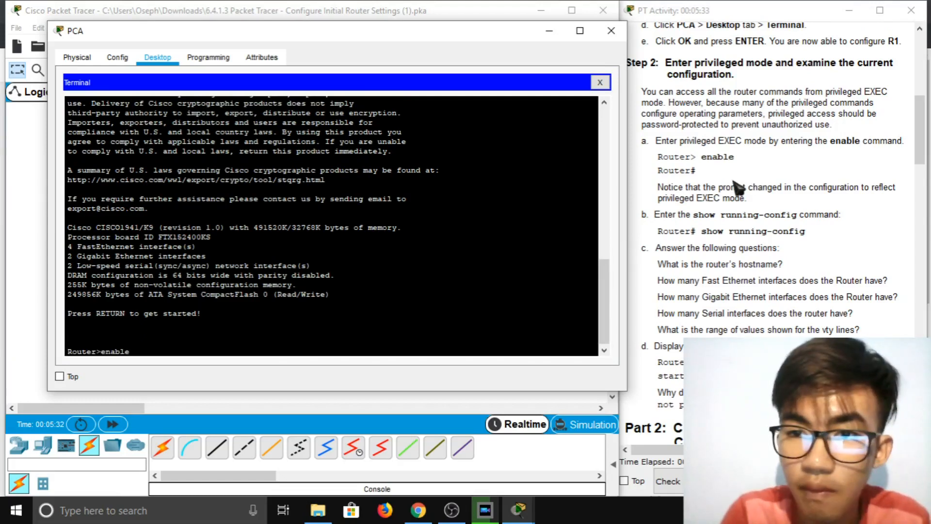
key("Return")
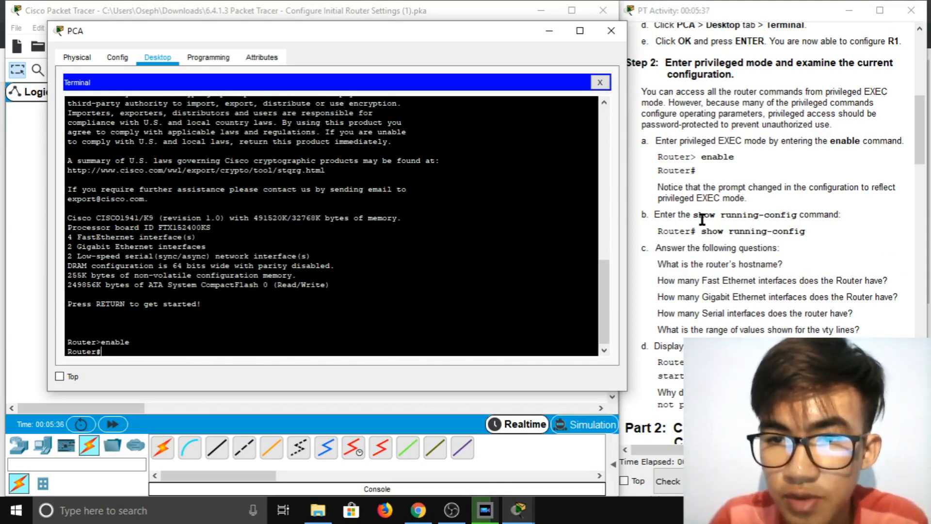
Display the router's running configuration with show run
scroll(721, 214, "down", 1)
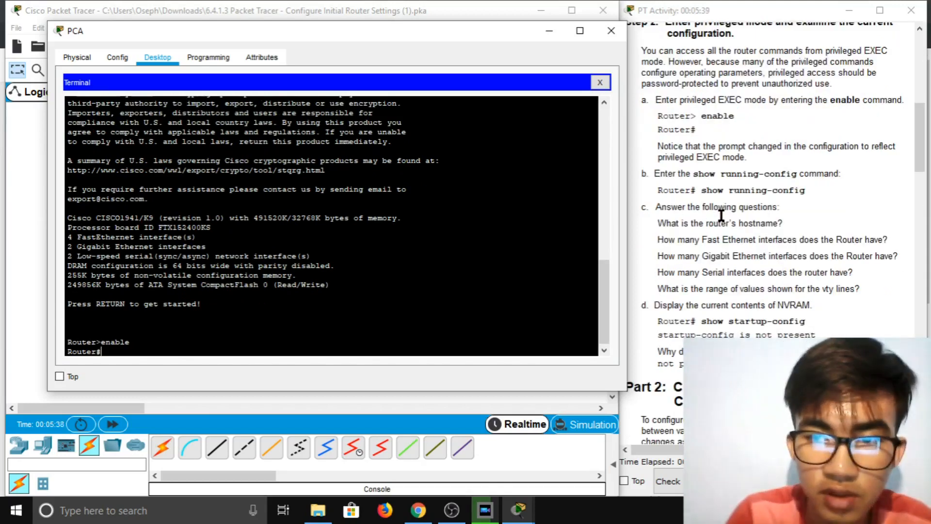
type("sho")
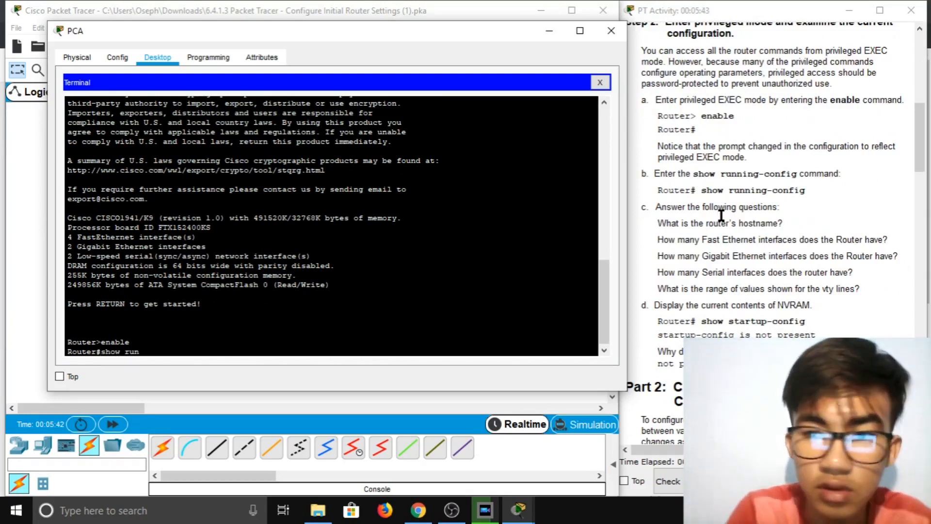
type("w run")
key("Return")
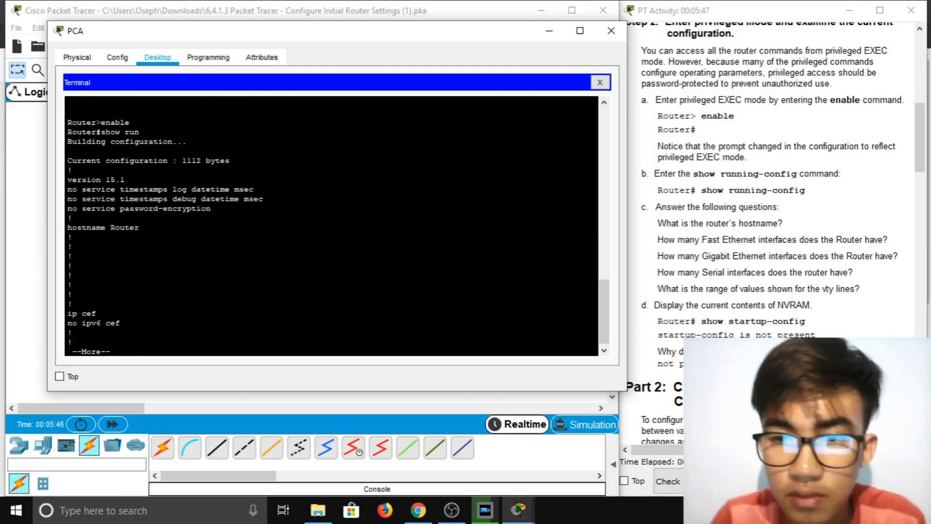
Page through the running-config until line vty 0 4 and the Router# prompt appear
key("Return")
key("Return")
key("Return")
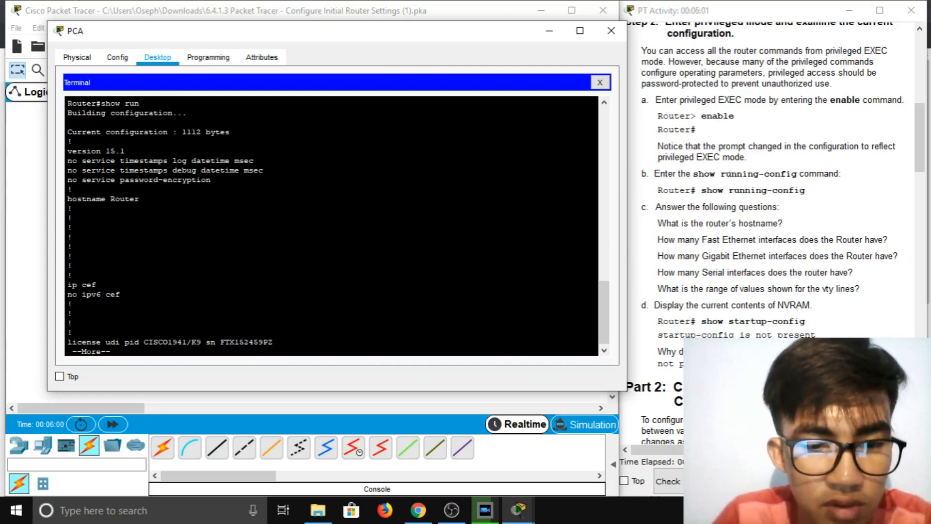
scroll(331, 225, "up", 2)
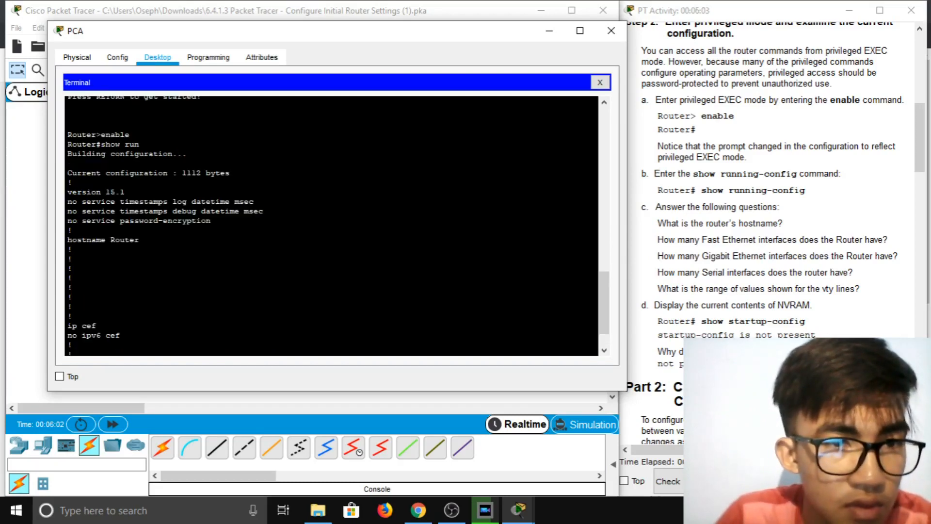
scroll(331, 225, "down", 15)
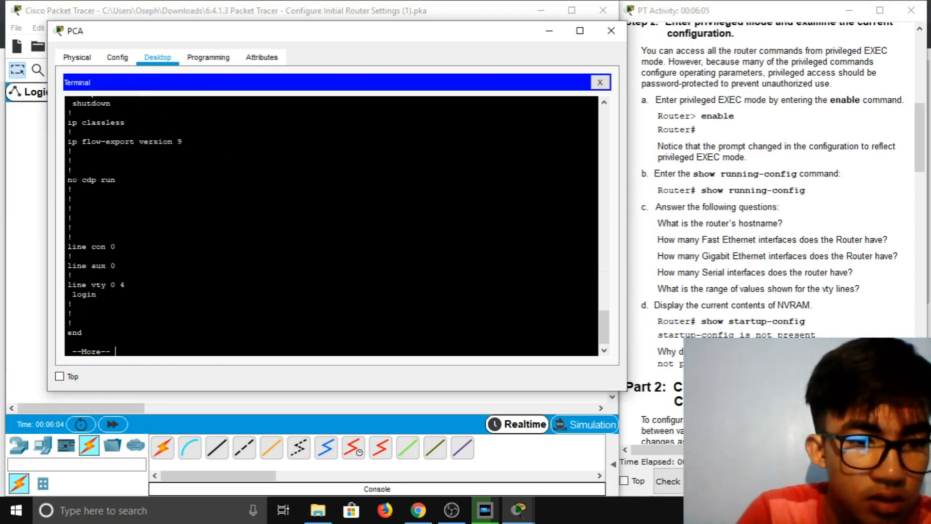
scroll(332, 226, "up", 8)
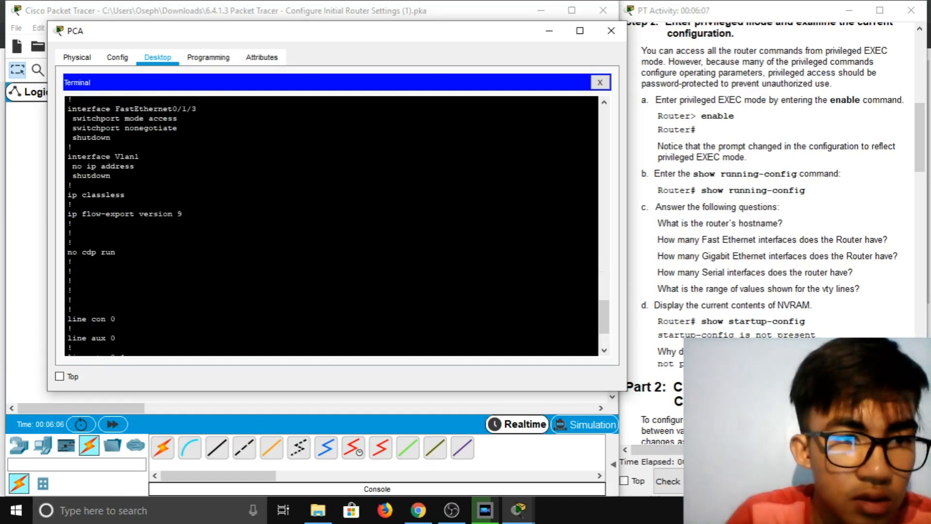
scroll(331, 225, "up", 2)
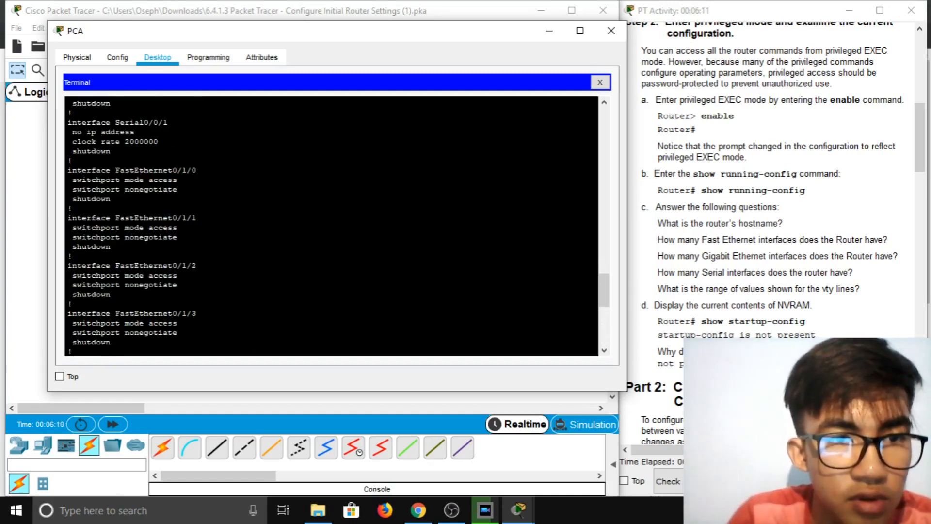
scroll(331, 225, "up", 7)
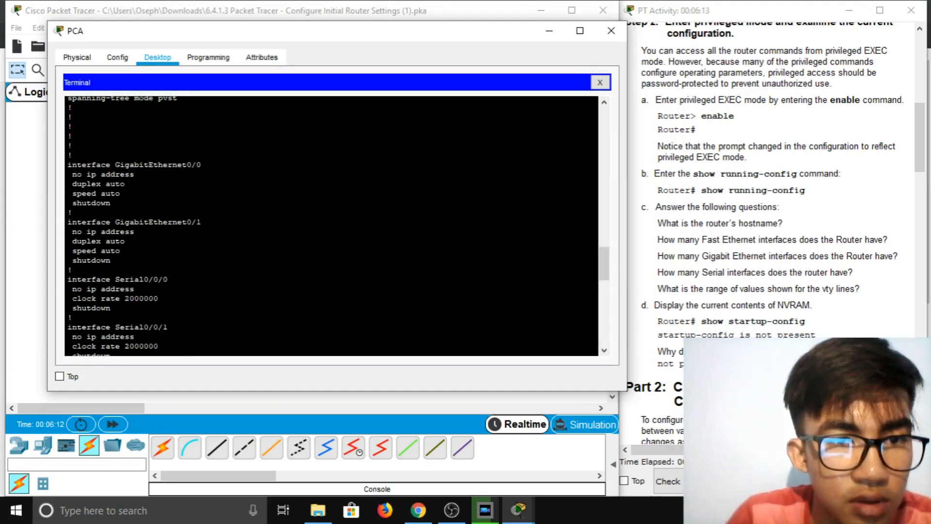
scroll(807, 242, "down", 3)
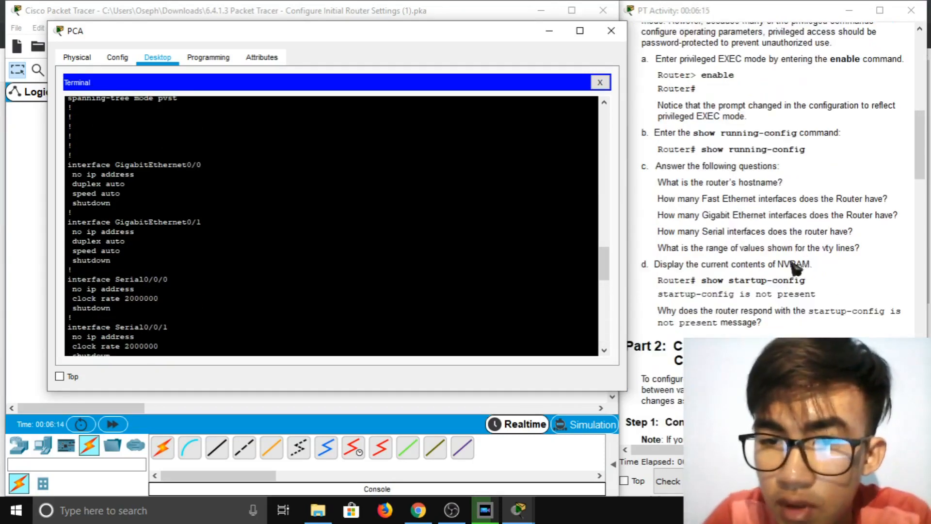
scroll(756, 230, "up", 2)
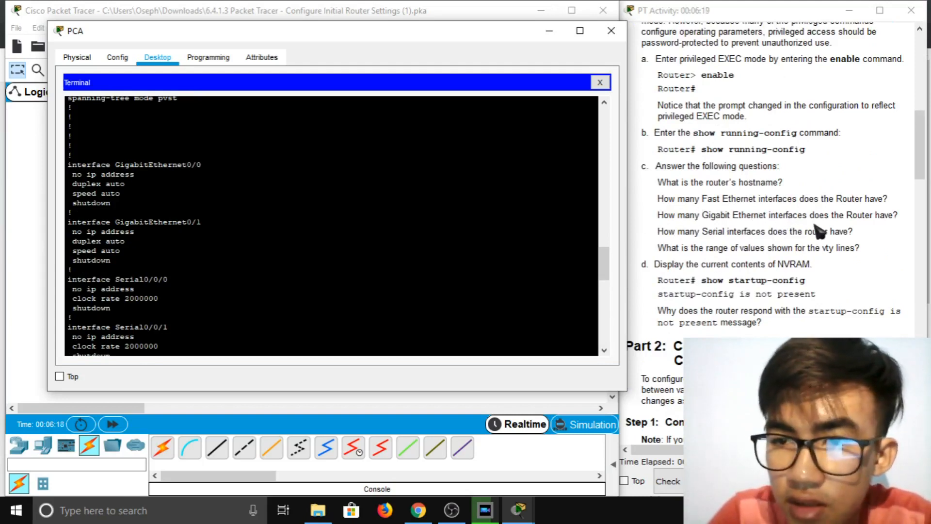
scroll(331, 225, "down", 1)
scroll(331, 225, "up", 1)
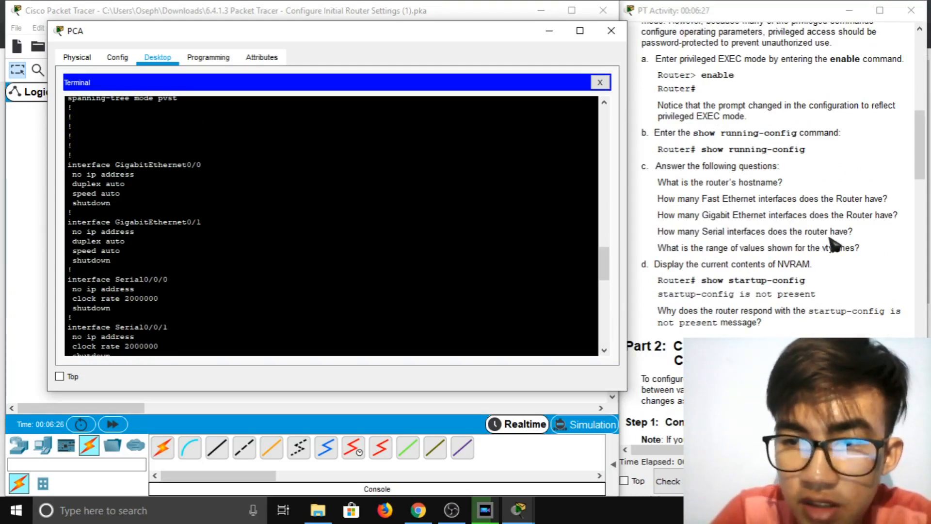
scroll(331, 225, "down", 2)
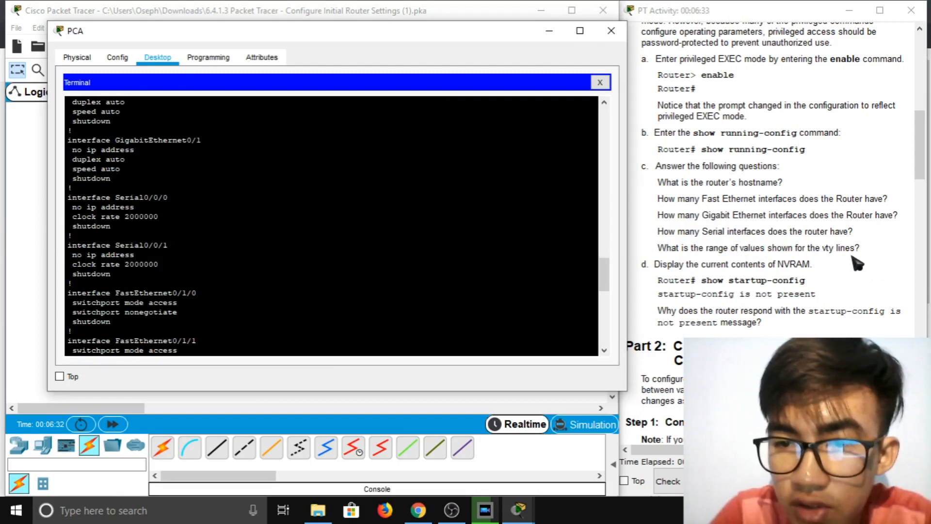
scroll(331, 226, "down", 1)
scroll(331, 226, "down", 9)
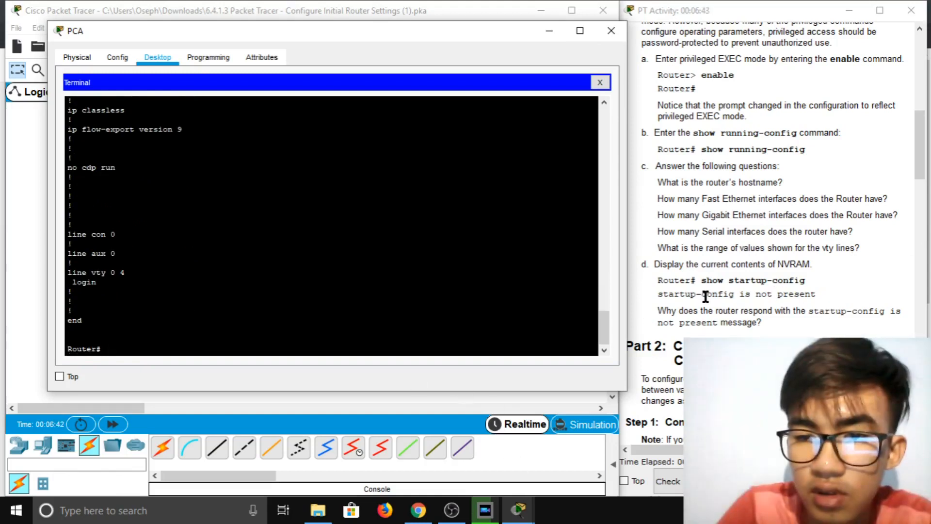
scroll(705, 296, "down", 1)
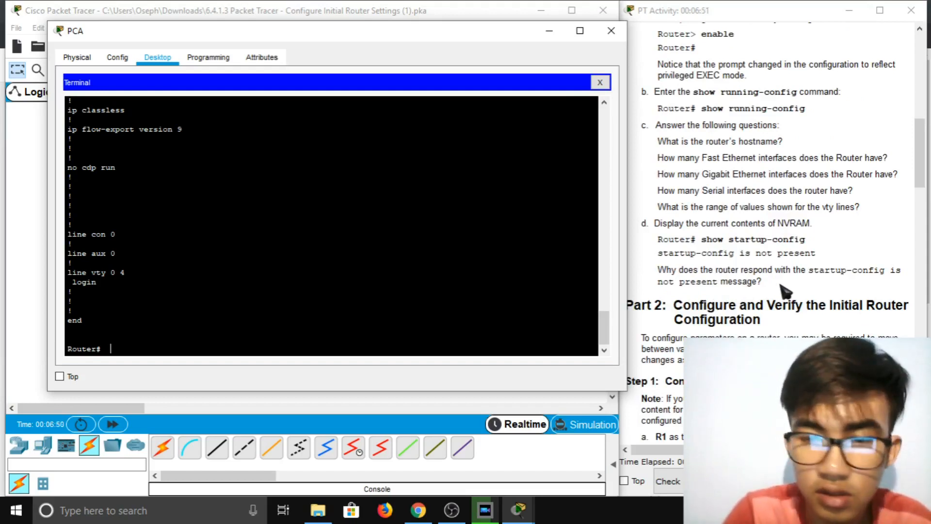
Run show startup-config and confirm the 'startup-config is not present' message
type("show start")
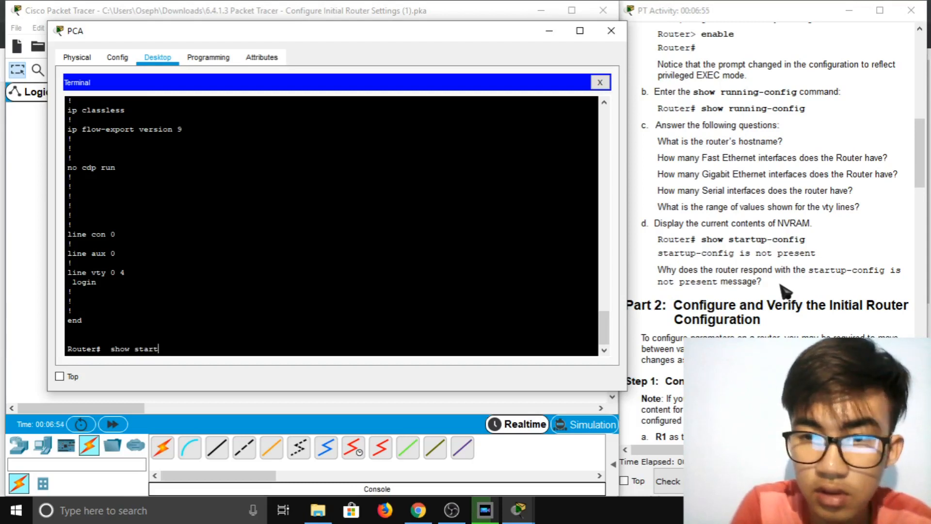
type("config")
key("Return")
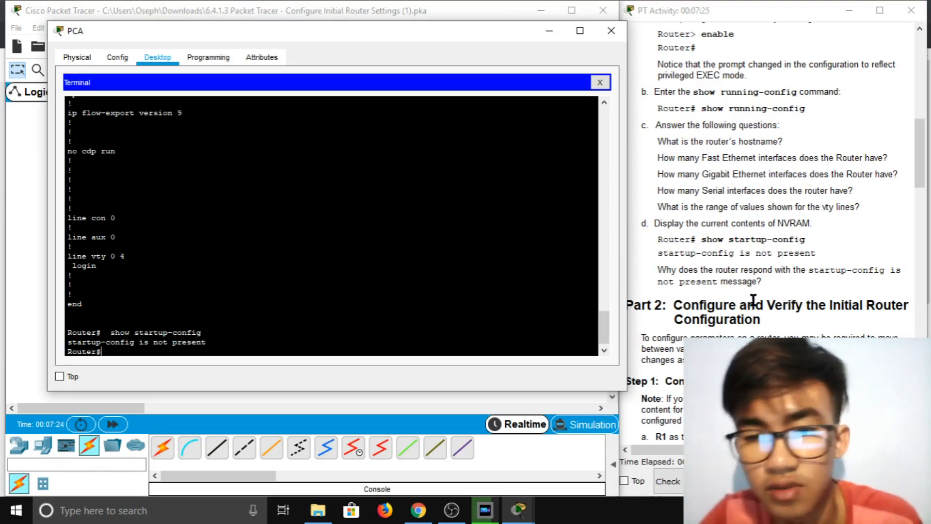
scroll(753, 298, "down", 1)
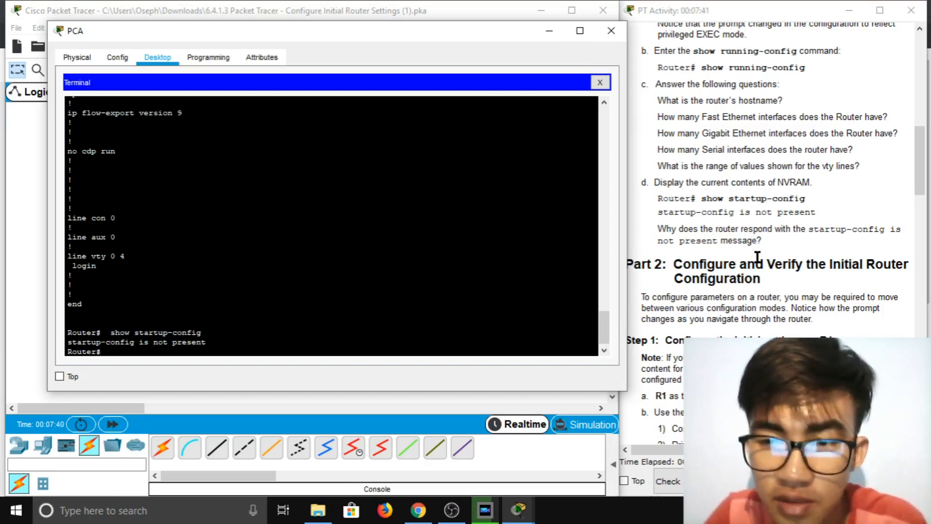
Scroll the activity instructions to Step 1 and run enable at the Router# prompt
scroll(757, 257, "down", 1)
scroll(786, 261, "down", 1)
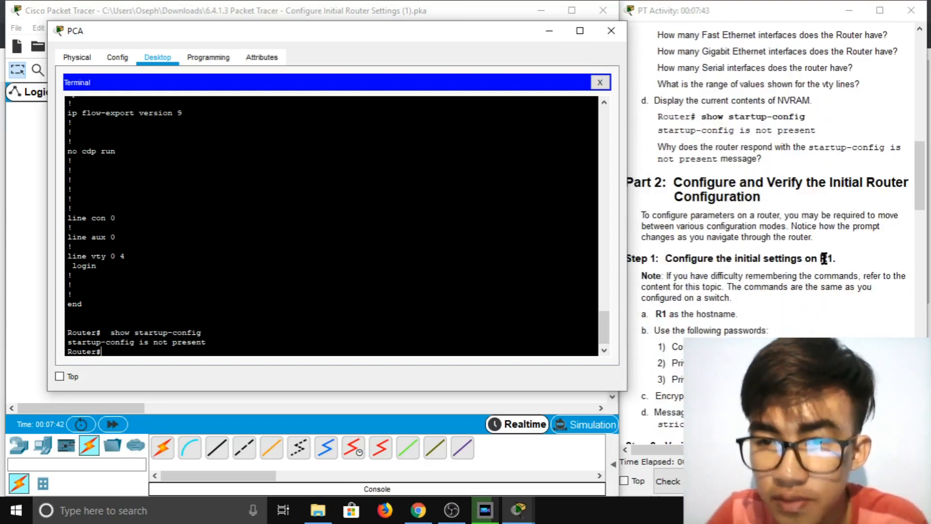
scroll(810, 260, "down", 1)
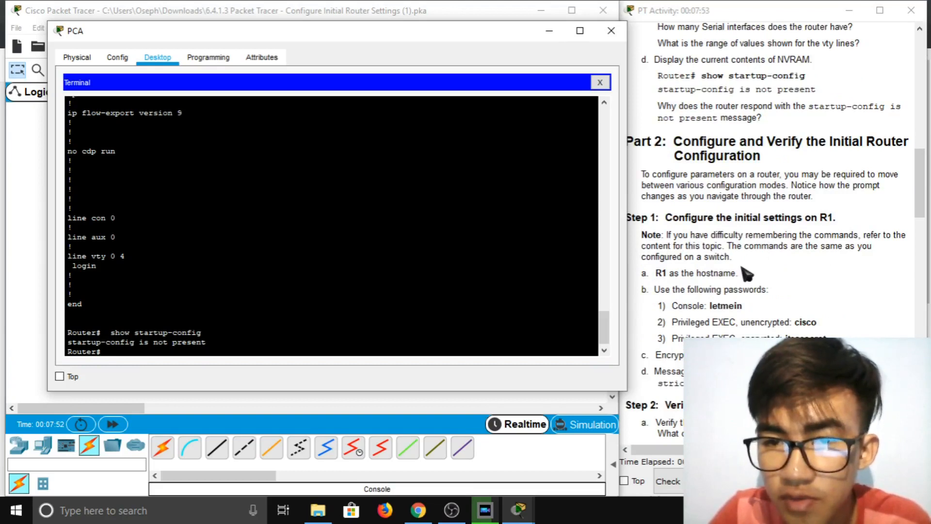
scroll(741, 267, "down", 1)
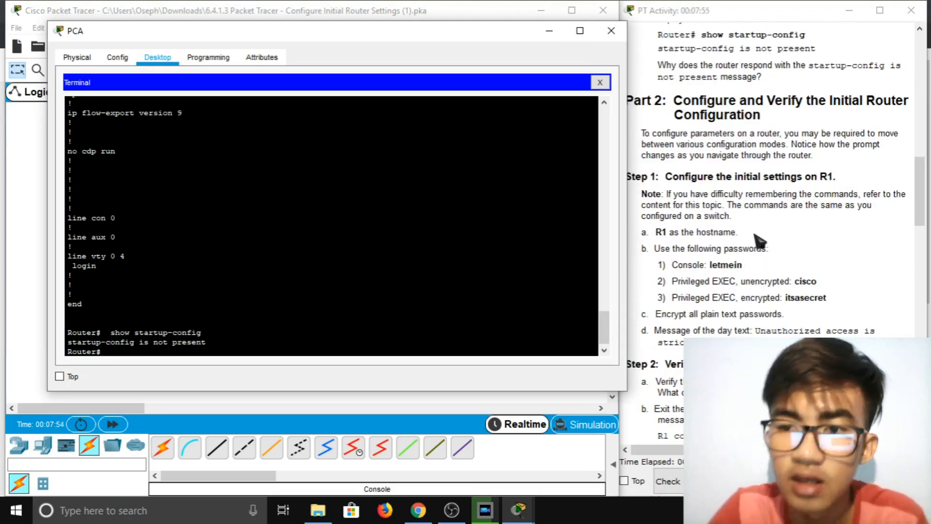
scroll(751, 243, "down", 1)
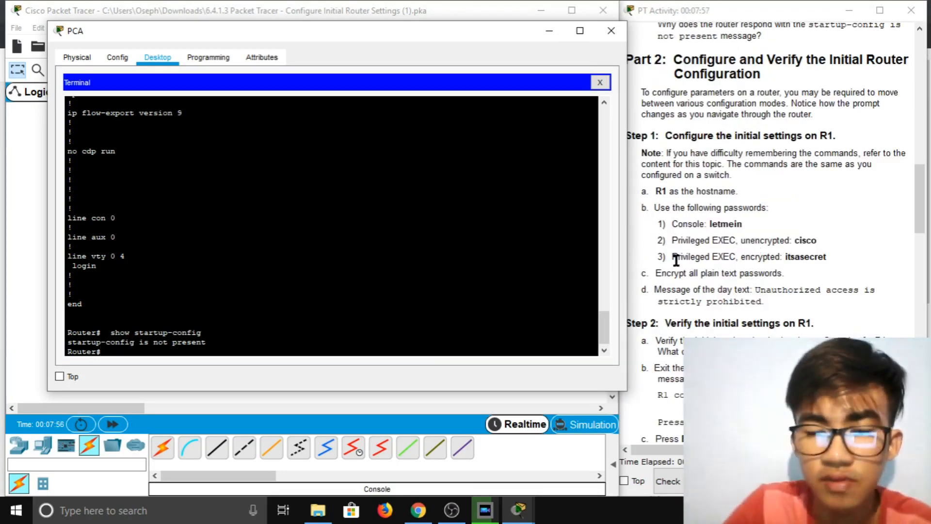
type("enable")
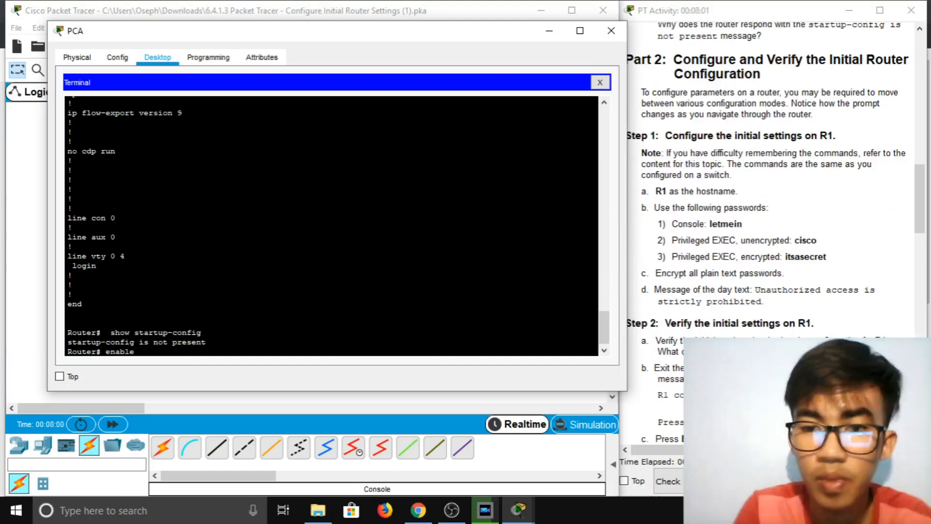
key("Return")
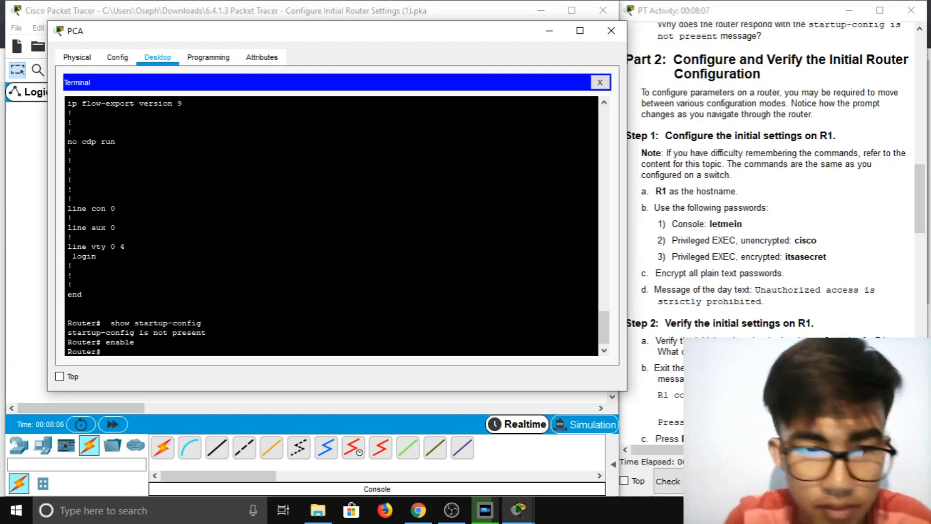
Try hostname R1 outside configuration mode, then exit the router session
type("hostname")
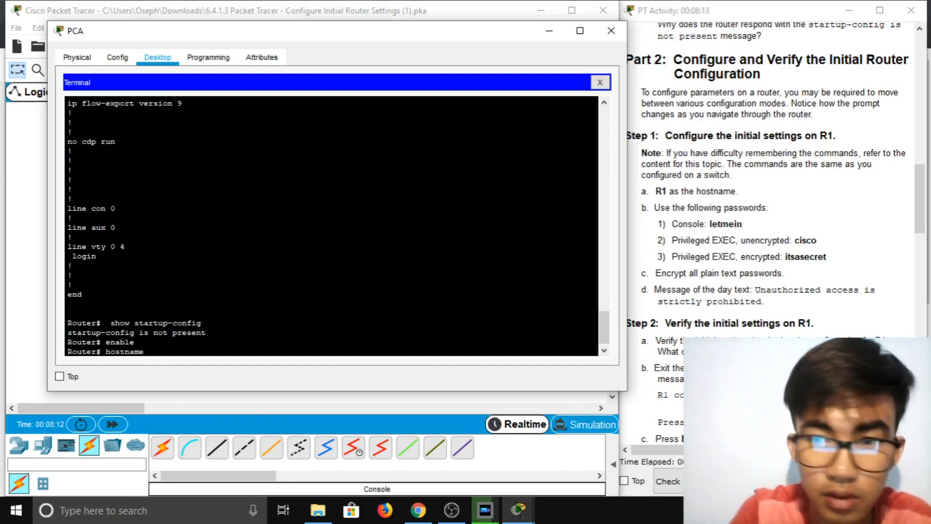
type(" R1")
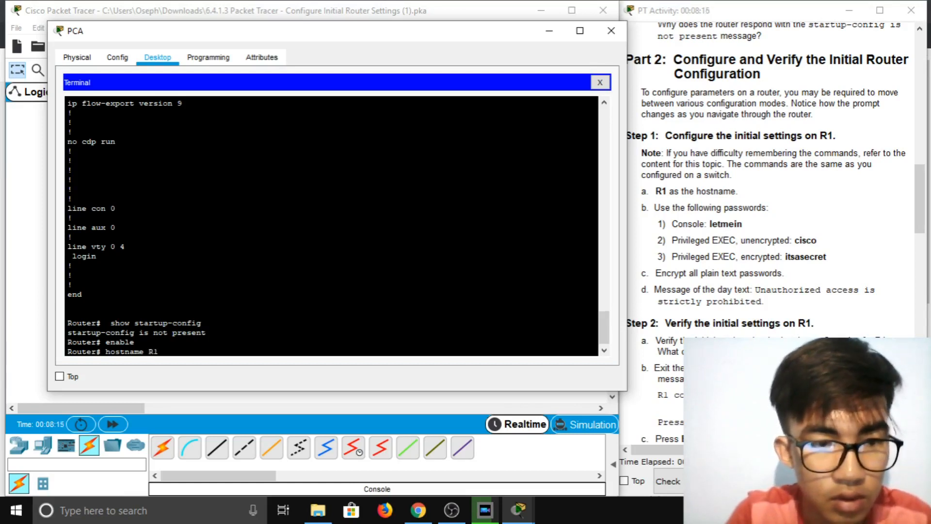
key("Return")
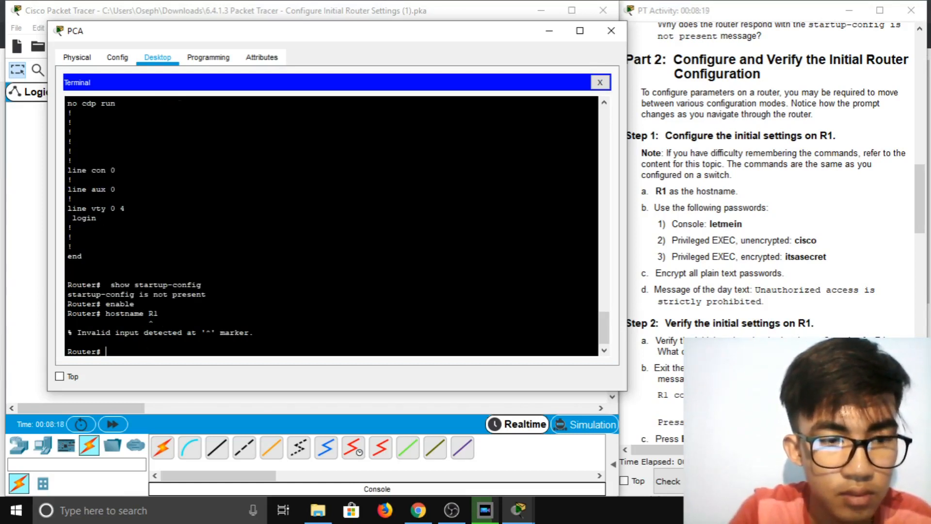
type("exit")
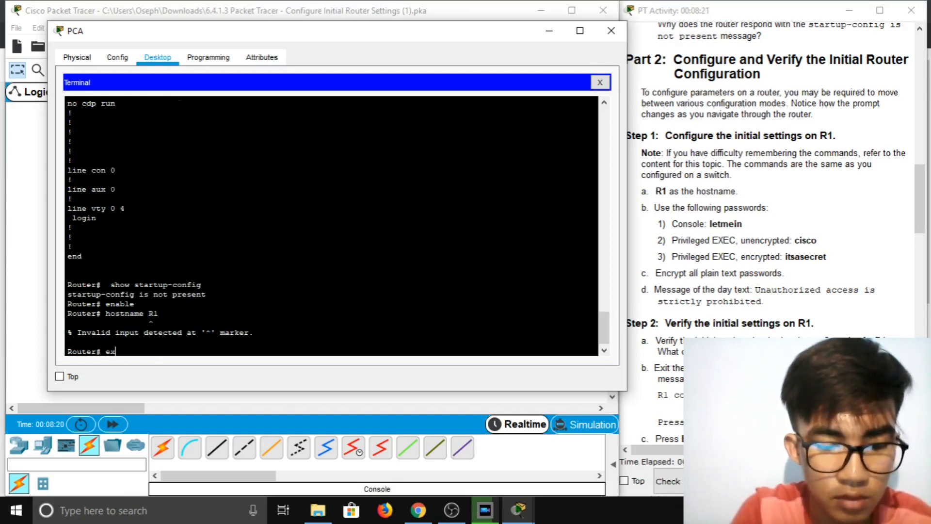
key("Return")
key("Return")
Run enable and config t, then set the hostname to R1
type("en")
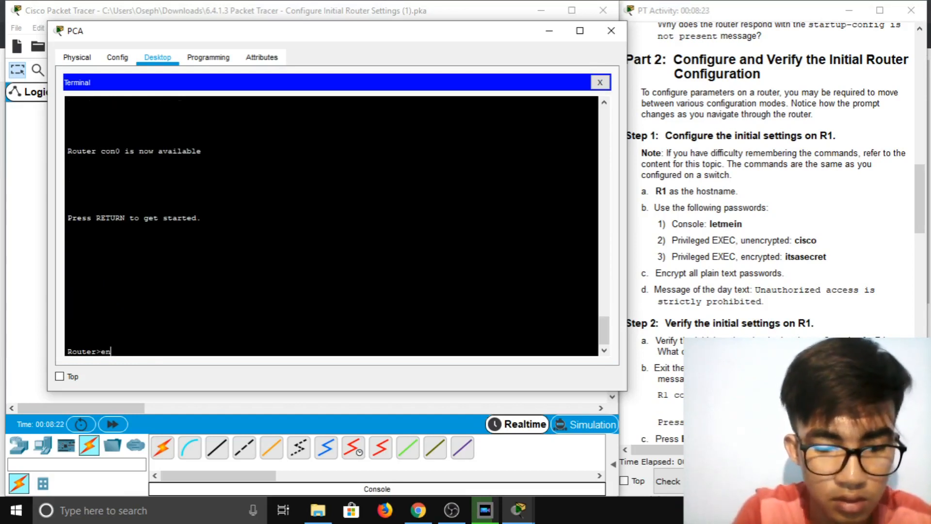
type("able")
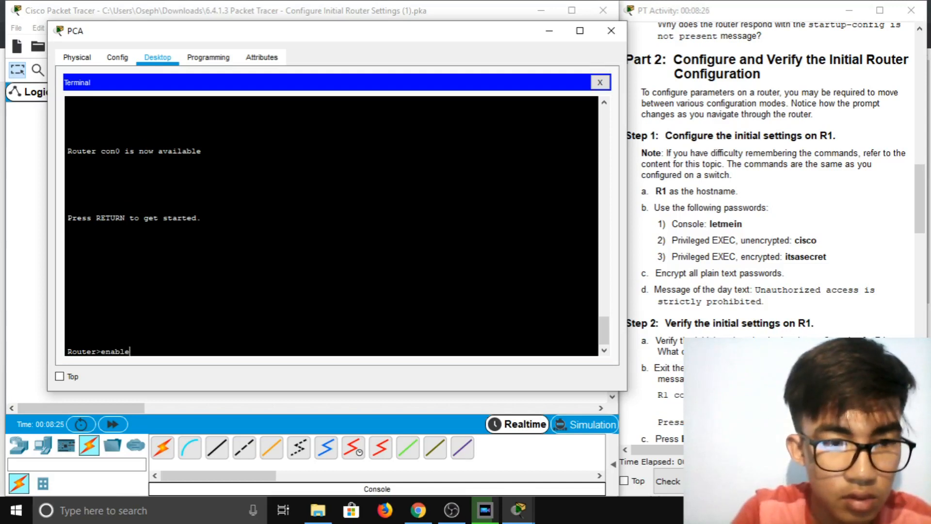
key("Return")
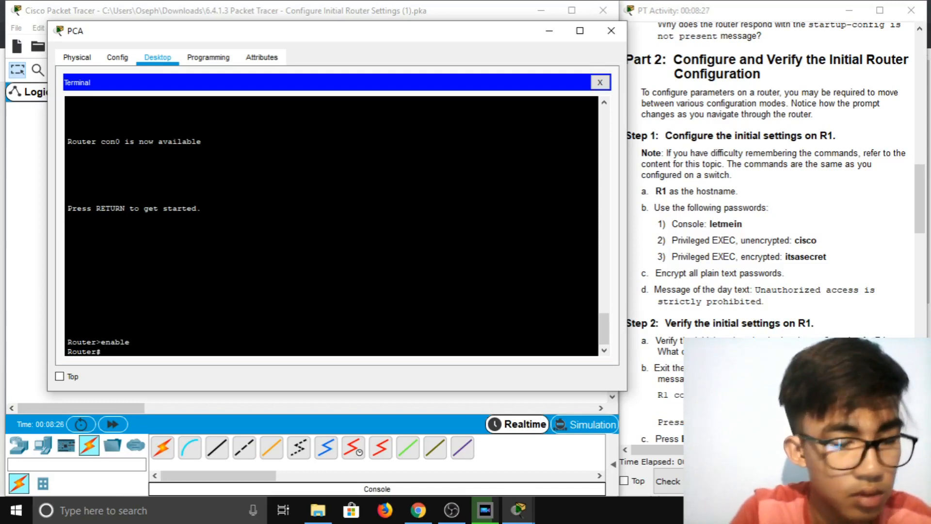
type("config t")
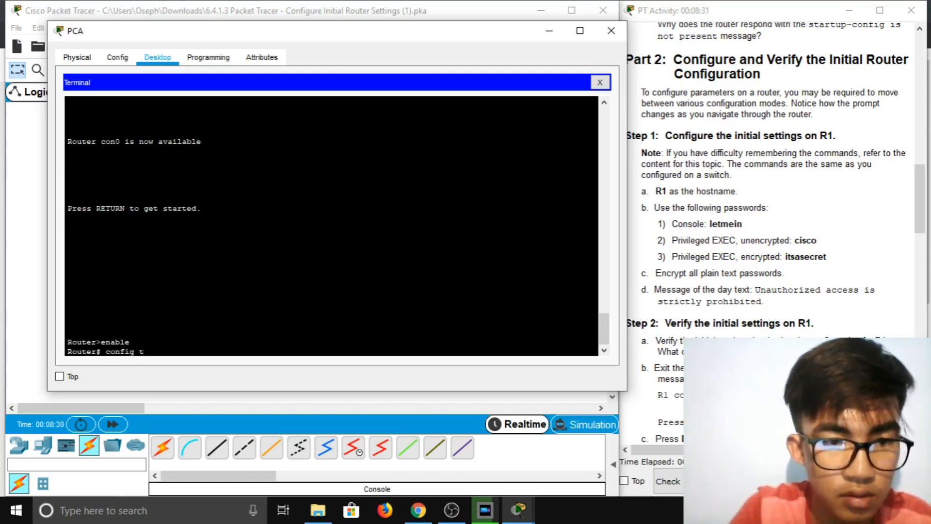
key("Return")
type("hostname")
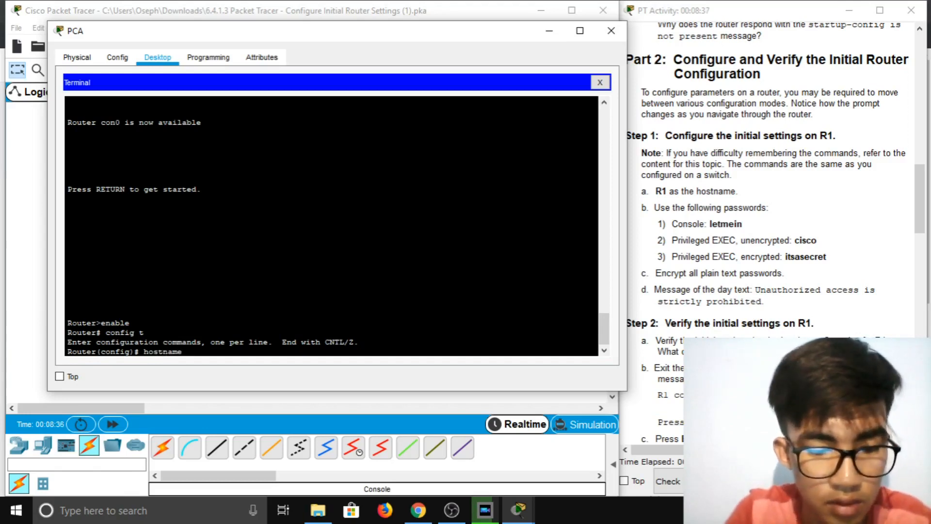
type(" R1")
key("Return")
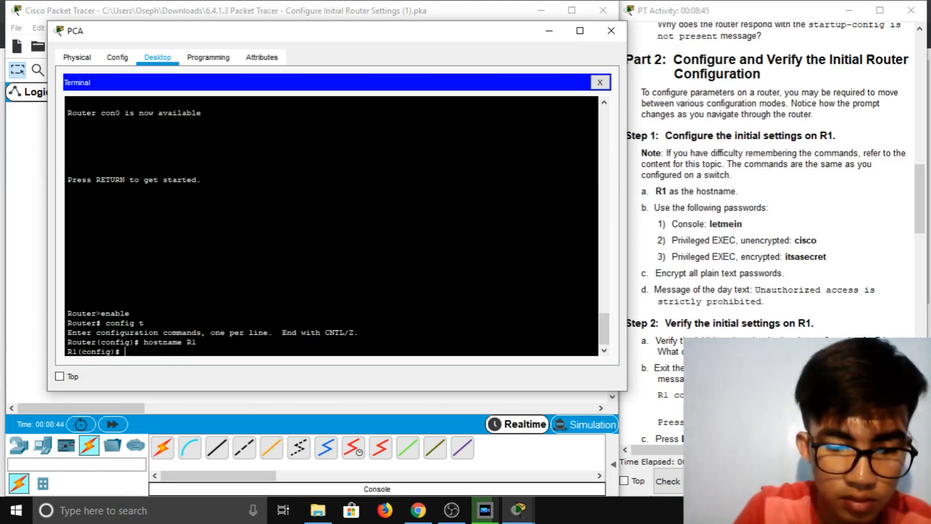
Give line console 0 the console password, require login, and exit to R1(config)#
type("lin")
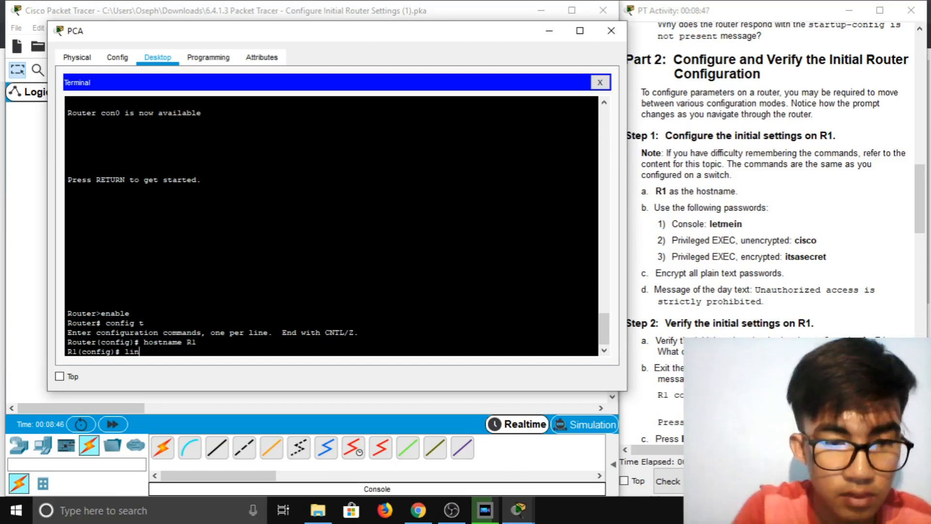
type("e console 0")
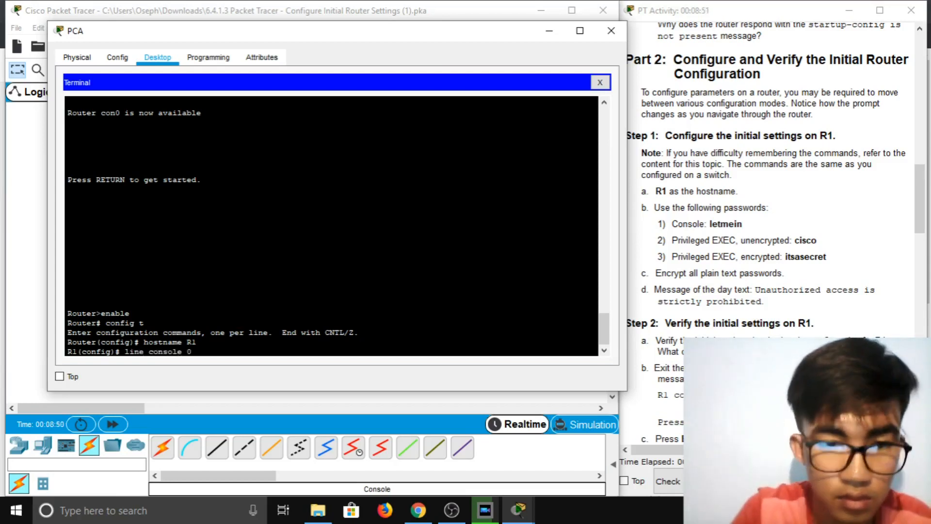
key("Return")
type("password")
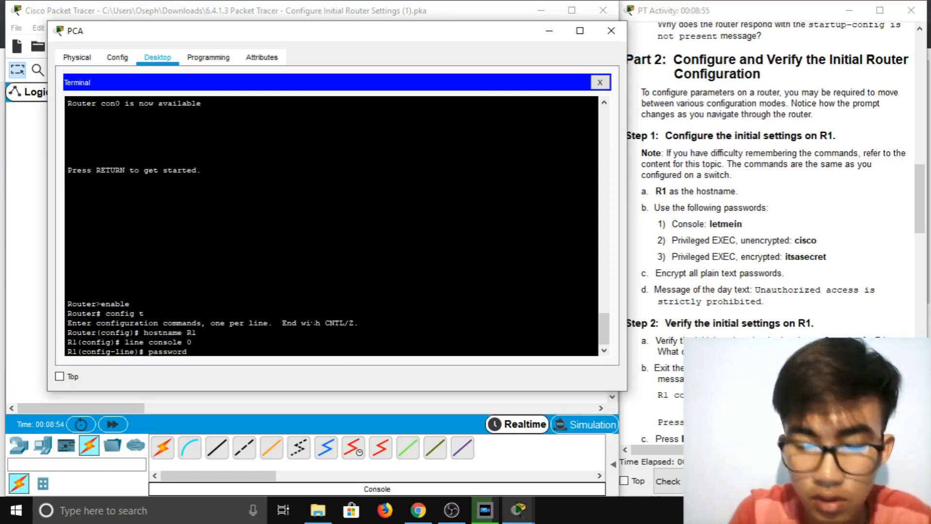
type(" letmein")
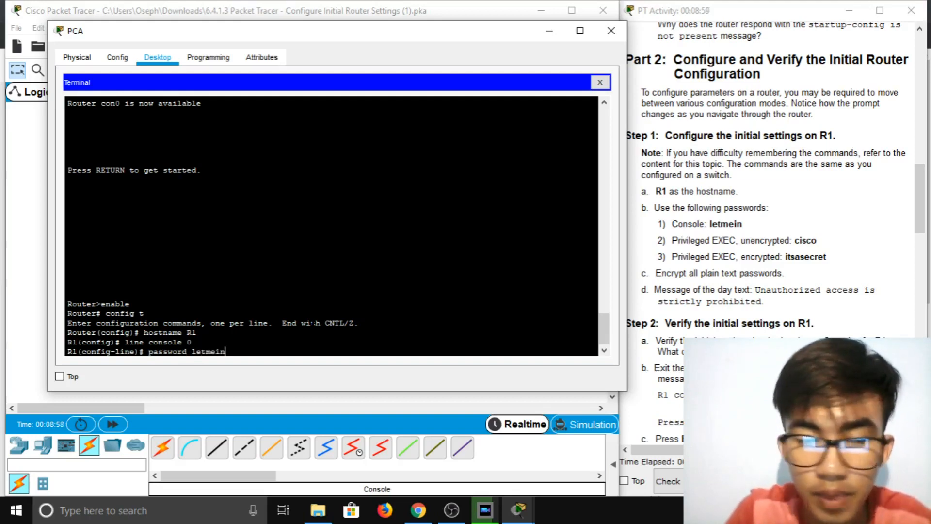
key("Return")
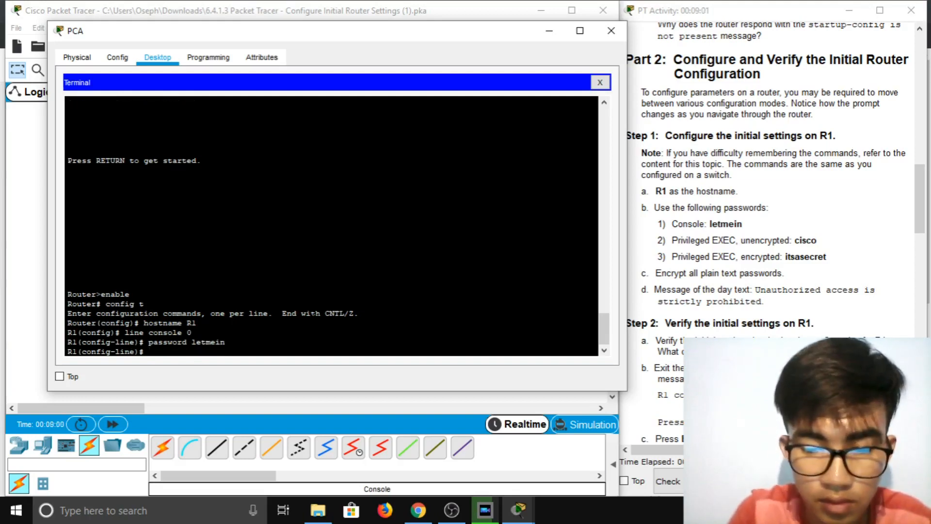
type("login")
key("Return")
type("exit")
key("Return")
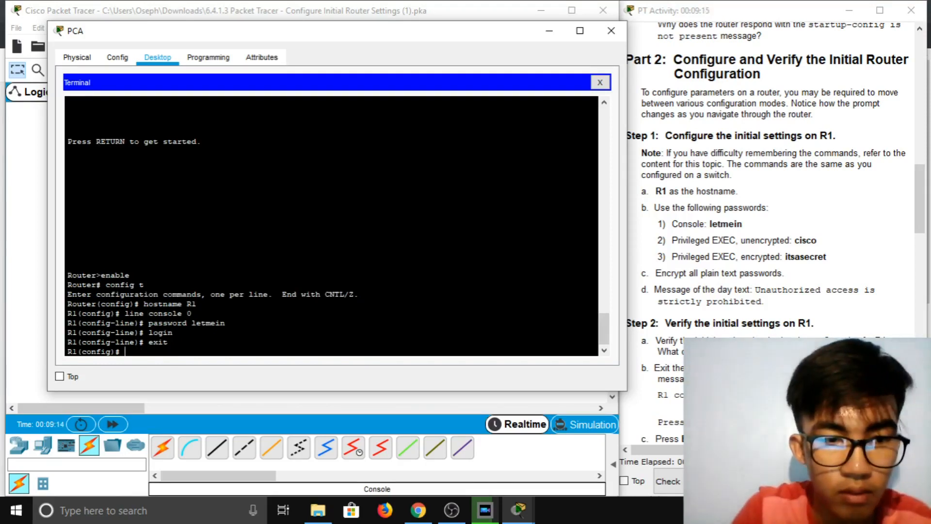
Set the vty 0 4 password with login required, exit, and type the enable secret command
type("ine")
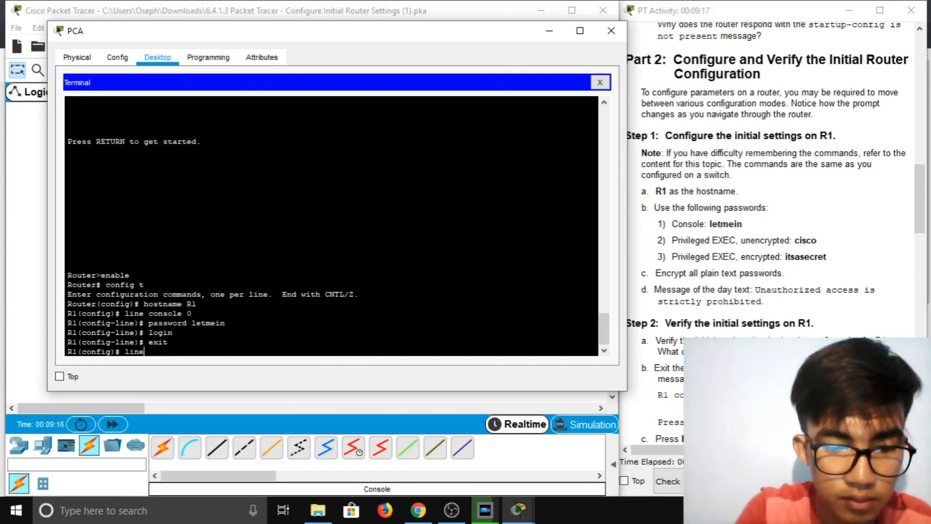
type(" vty ")
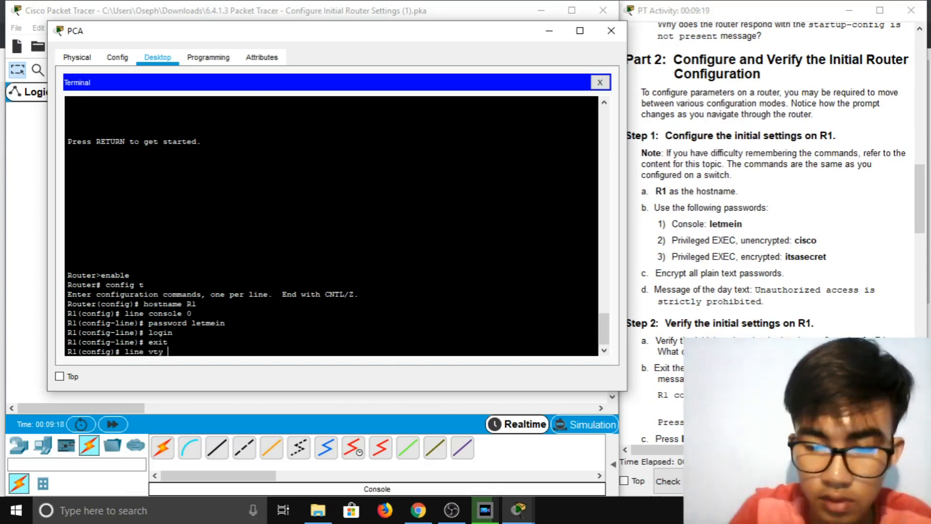
type("0 4")
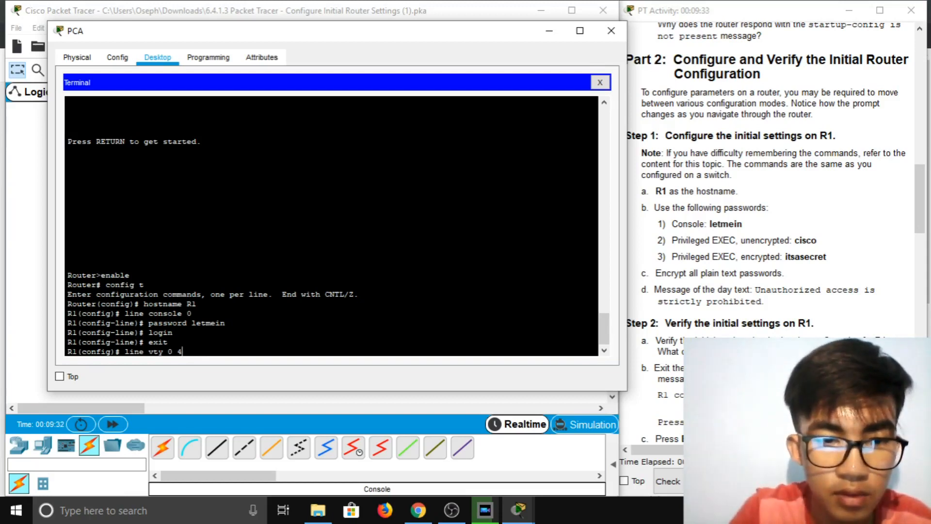
key("Return")
type("p")
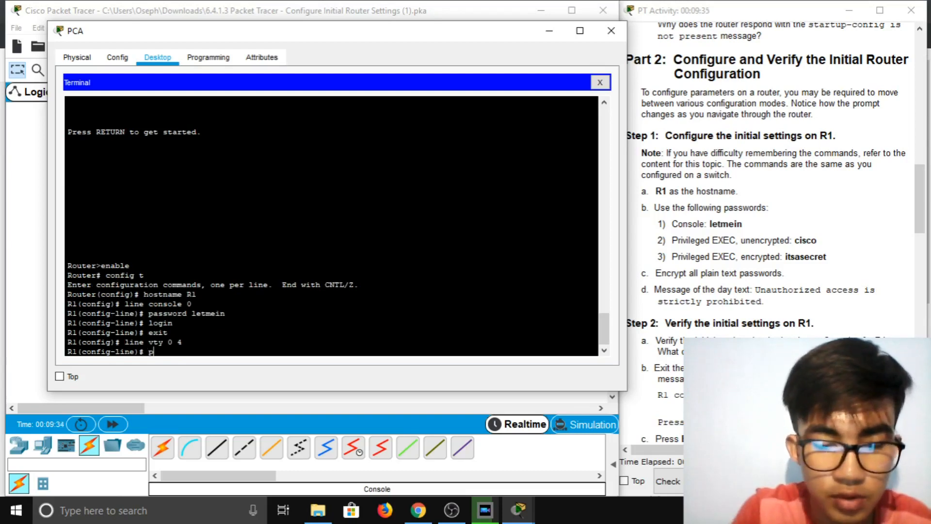
type("assword cisco")
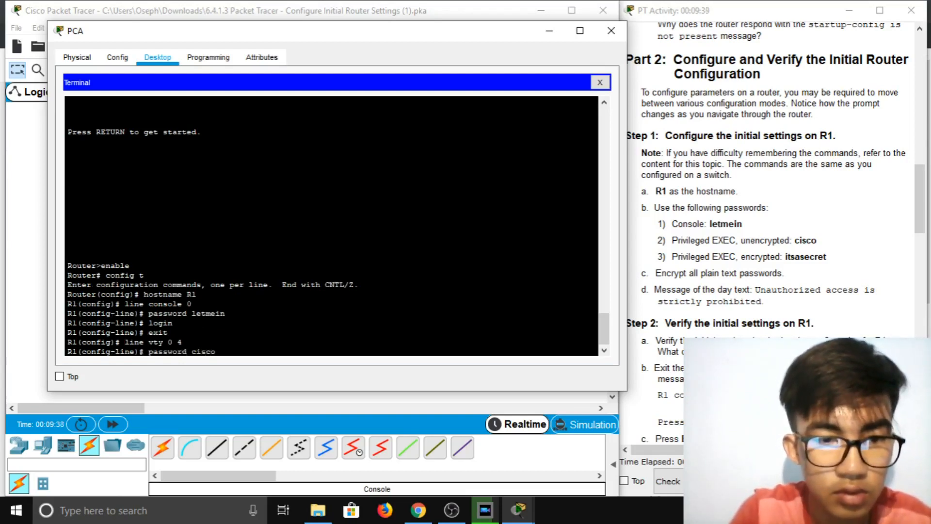
key("Return")
type("login")
key("Return")
type("exit")
key("Return")
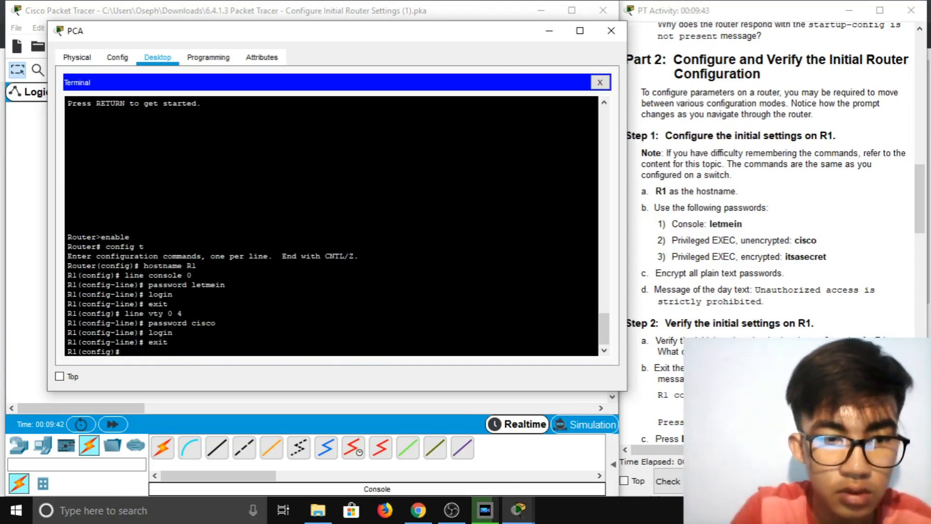
type("enable secret itsa")
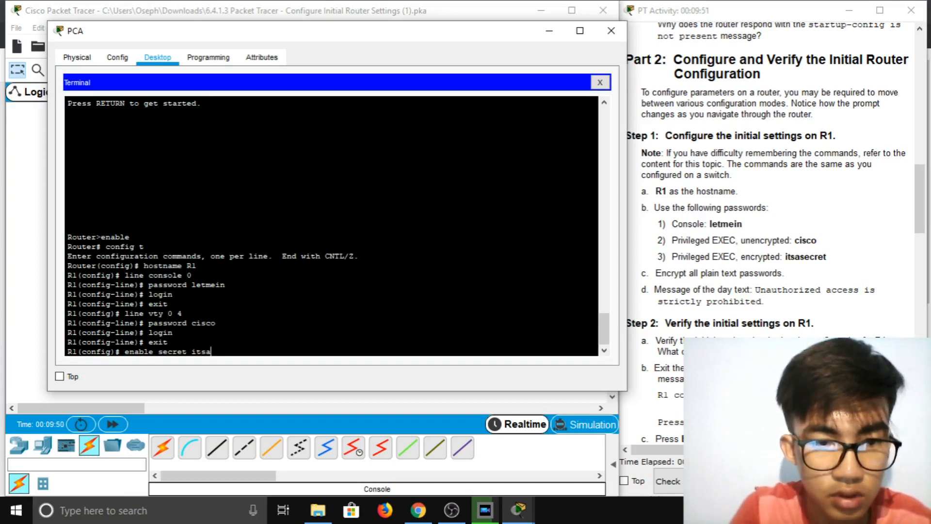
type("secret")
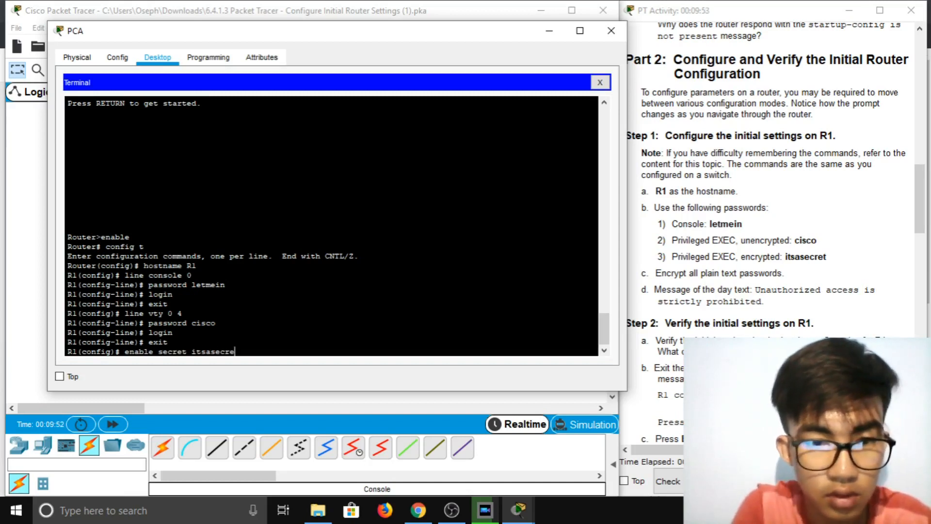
Apply the enable secret and service password-encryption, then start typing banner motd
key("Return")
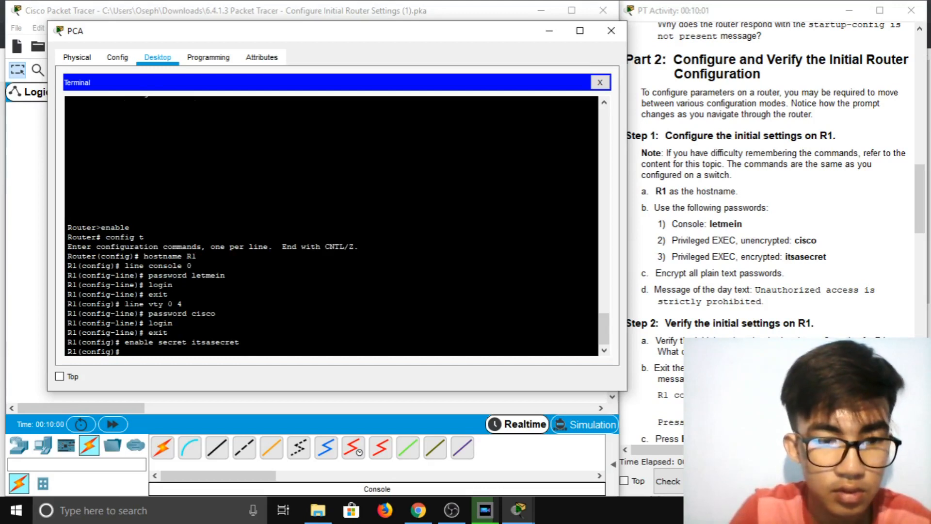
type("serv")
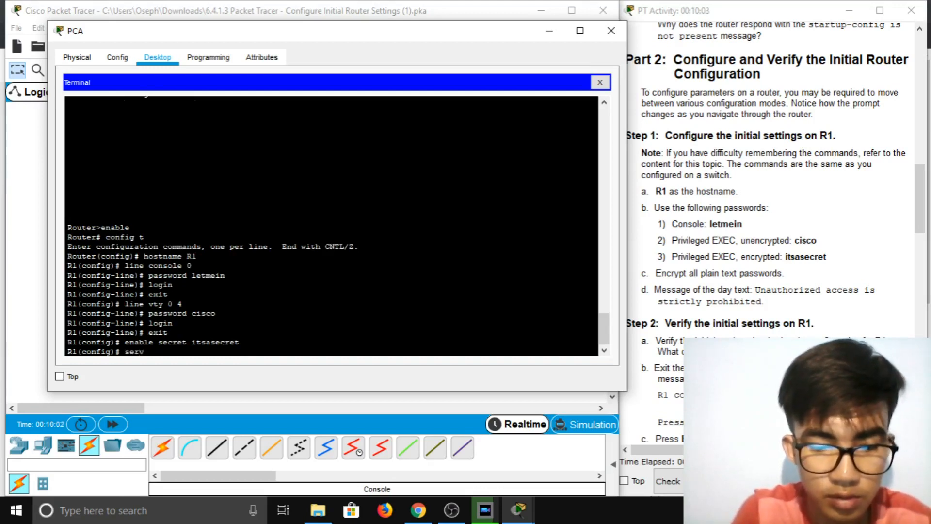
type("ice password-en")
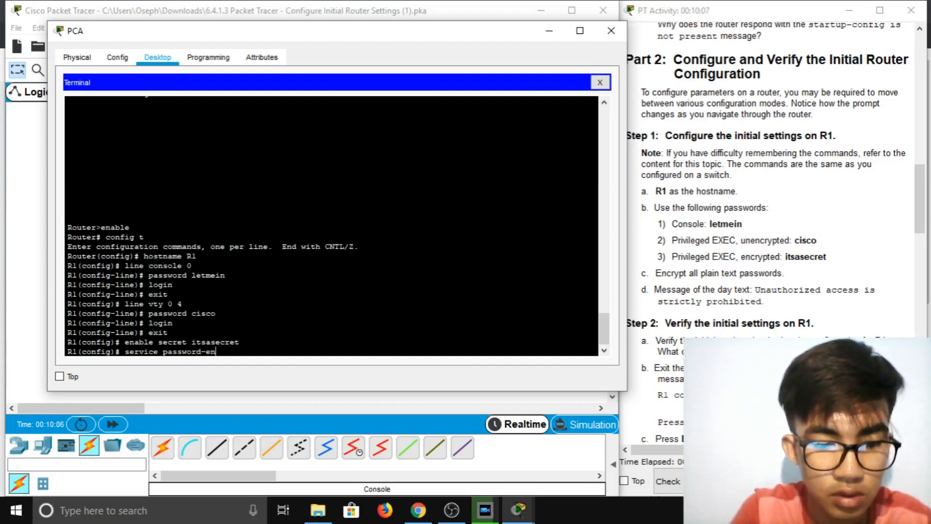
type("cryptio")
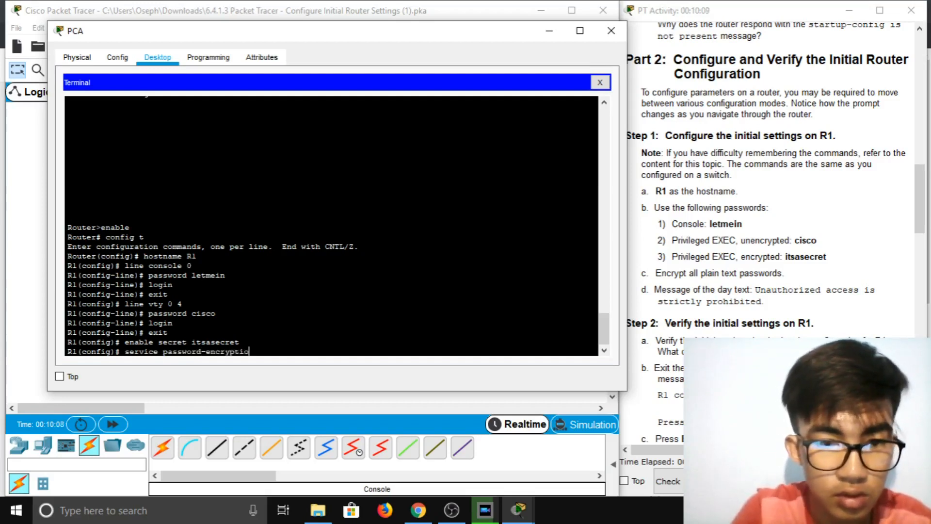
type("n")
key("Return")
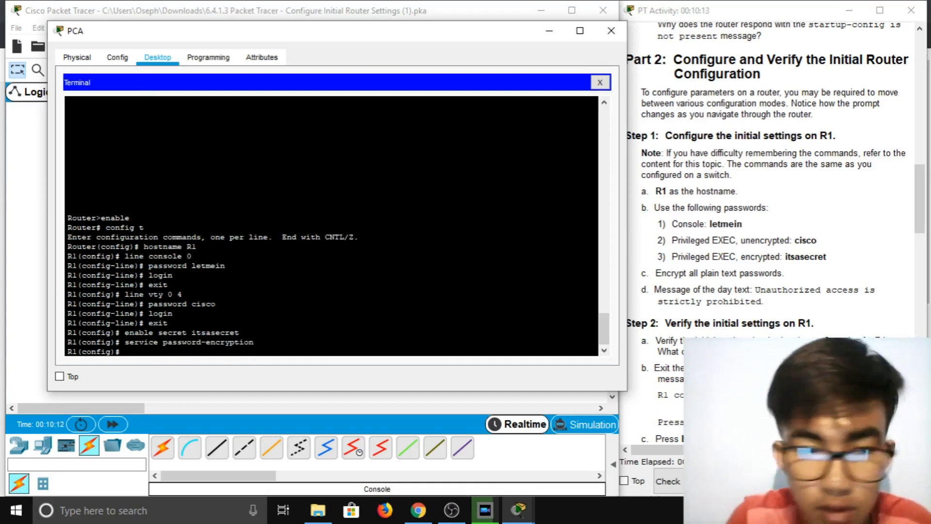
type("banner motd")
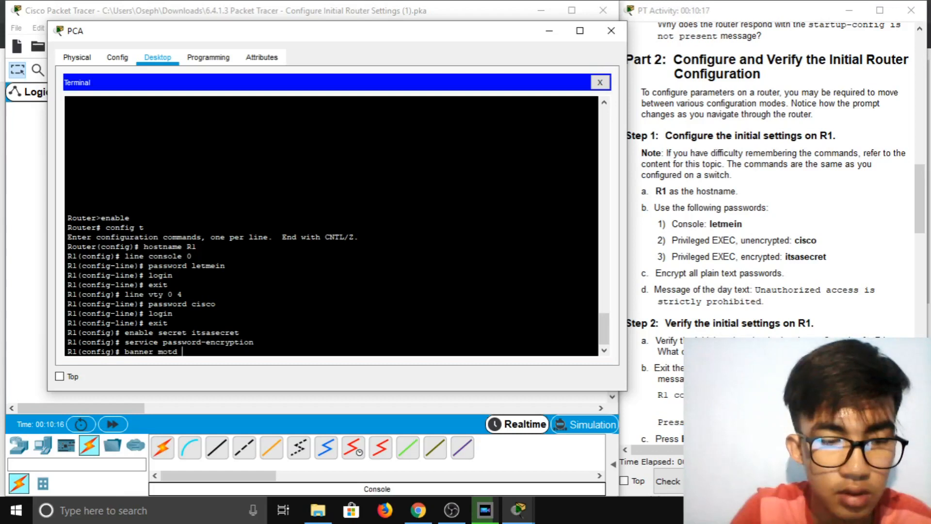
Finish and apply R1's MOTD banner 'Unauthorized access is strictly prohibited', fixing typos along the way
type("\"Una")
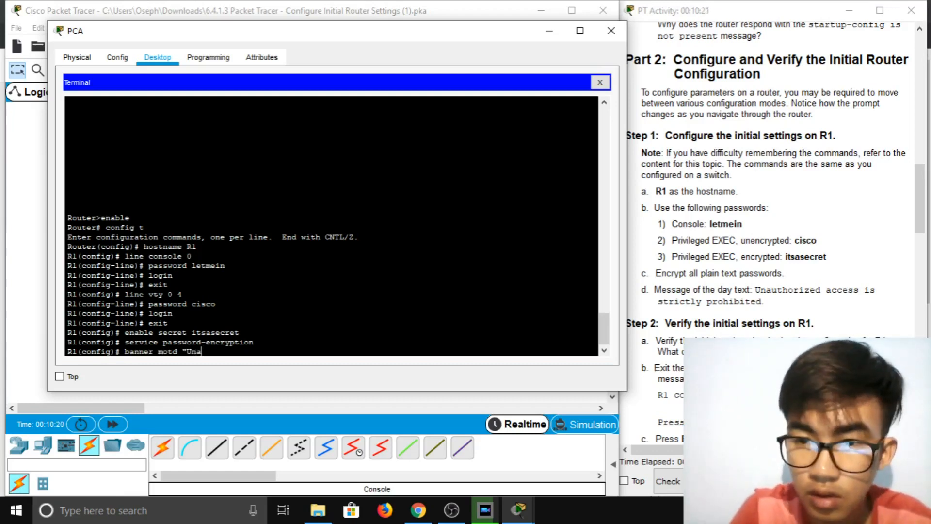
type("uthor")
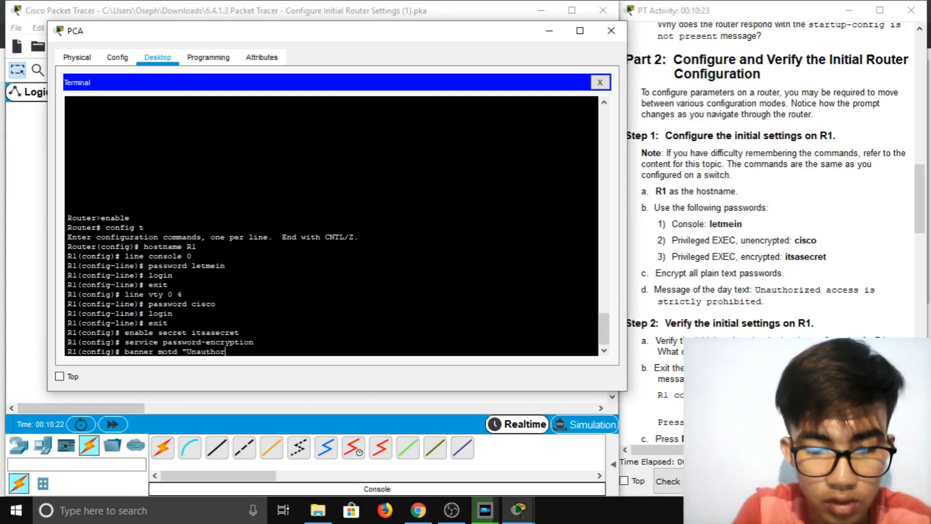
type("ized a")
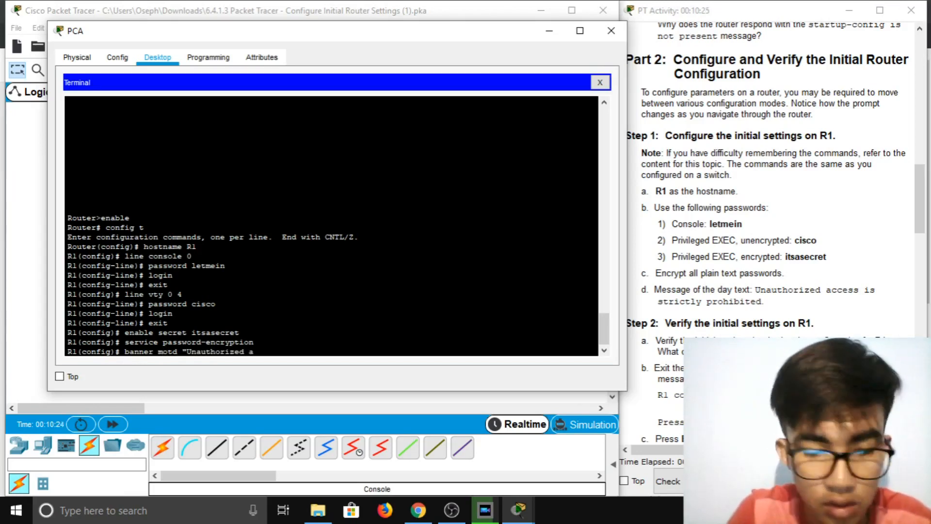
type("ccess o")
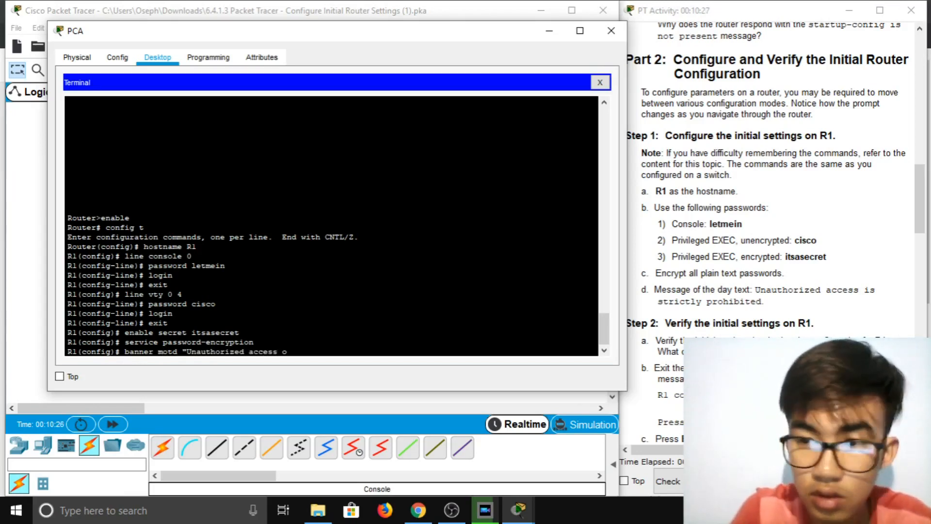
key("BackSpace")
type("is ")
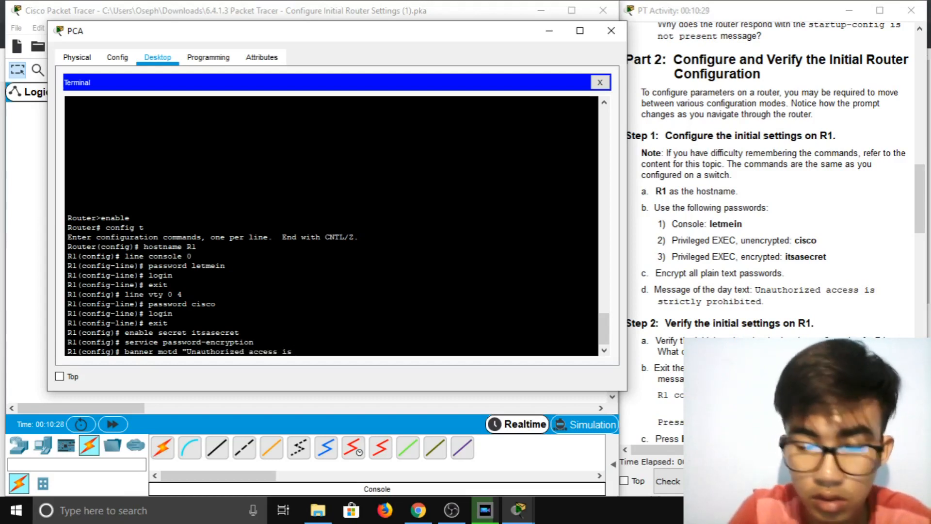
type("striclt")
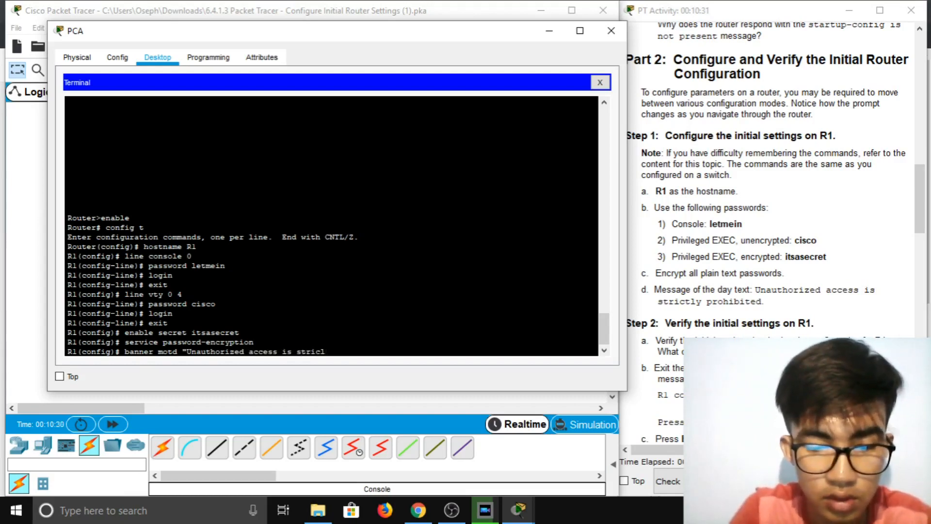
key("BackSpace")
key("BackSpace")
type("ly")
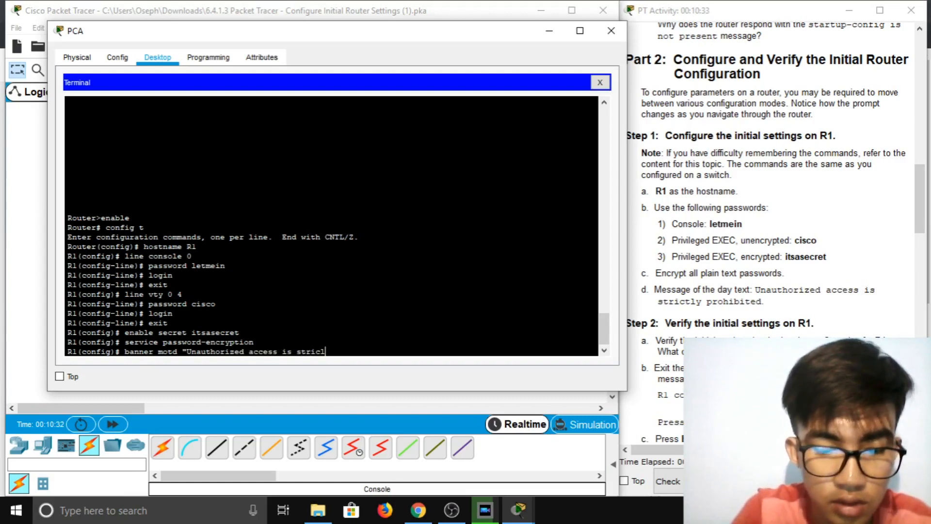
key("BackSpace")
key("BackSpace")
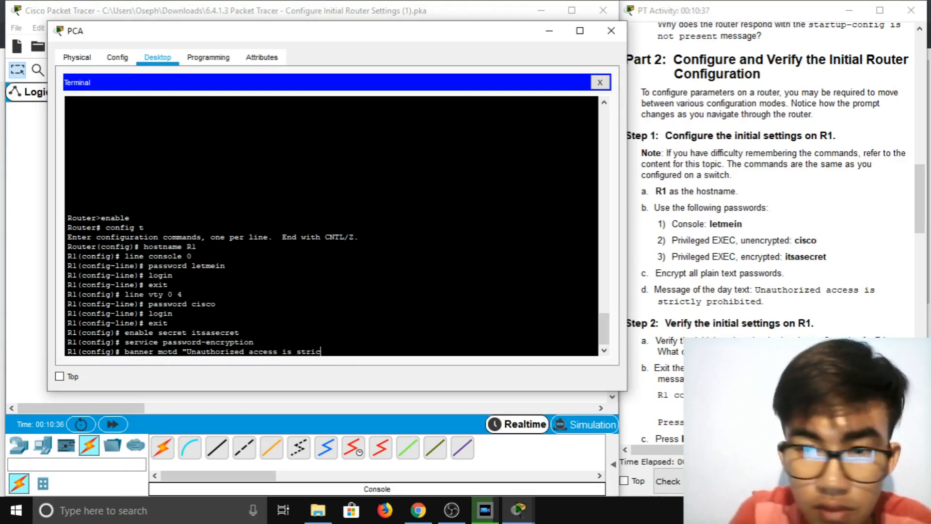
type("tly prohibited")
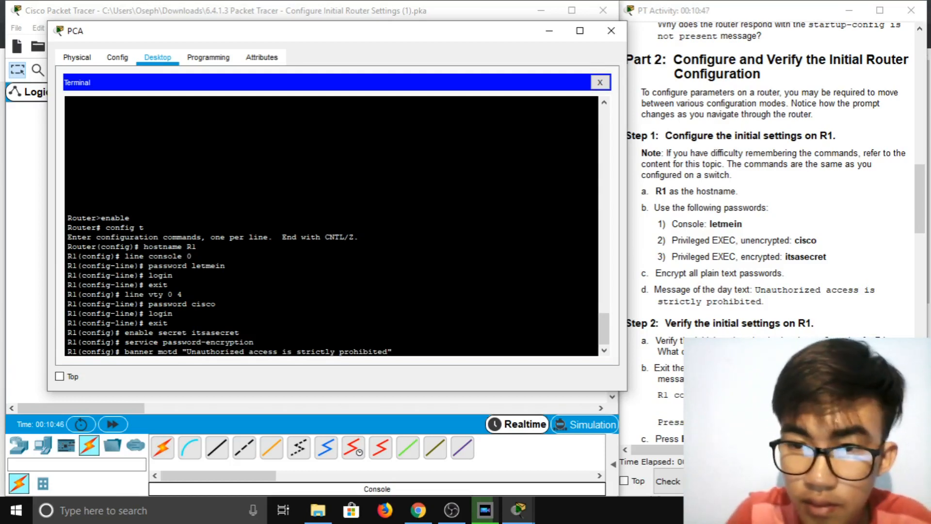
key("Return")
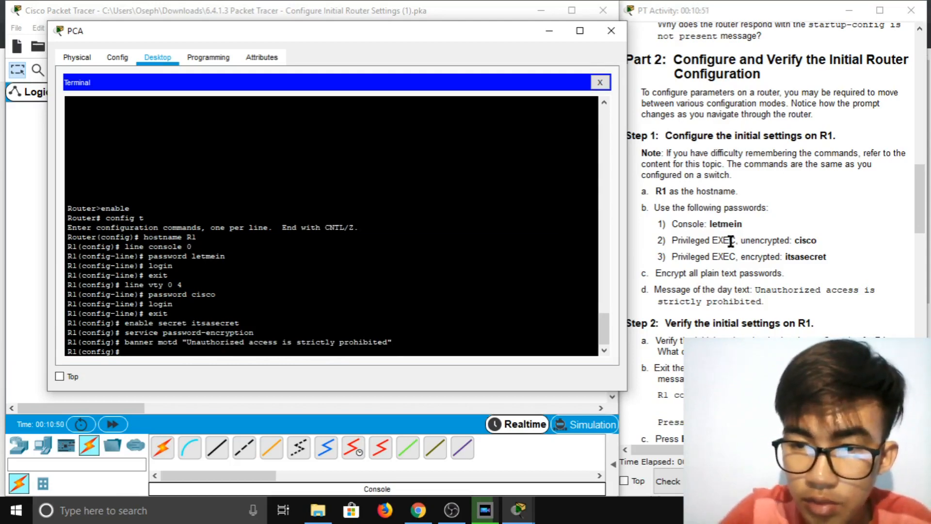
scroll(729, 241, "down", 1)
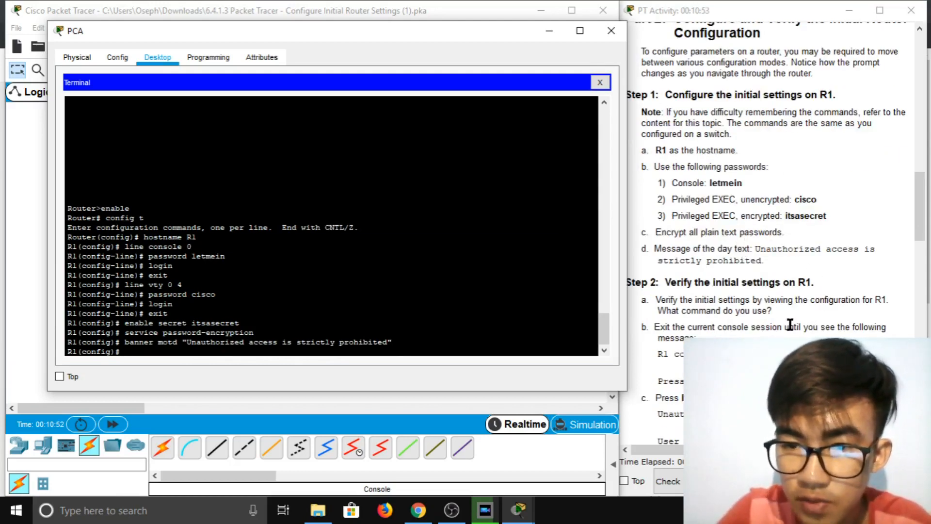
scroll(790, 325, "down", 2)
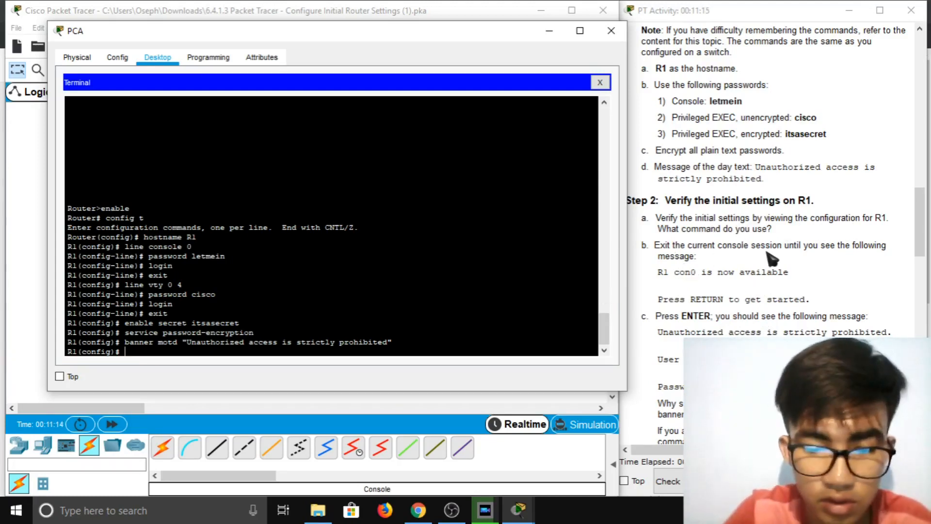
Attempt show run in global config, then exit back to the privileged EXEC prompt
type("show run")
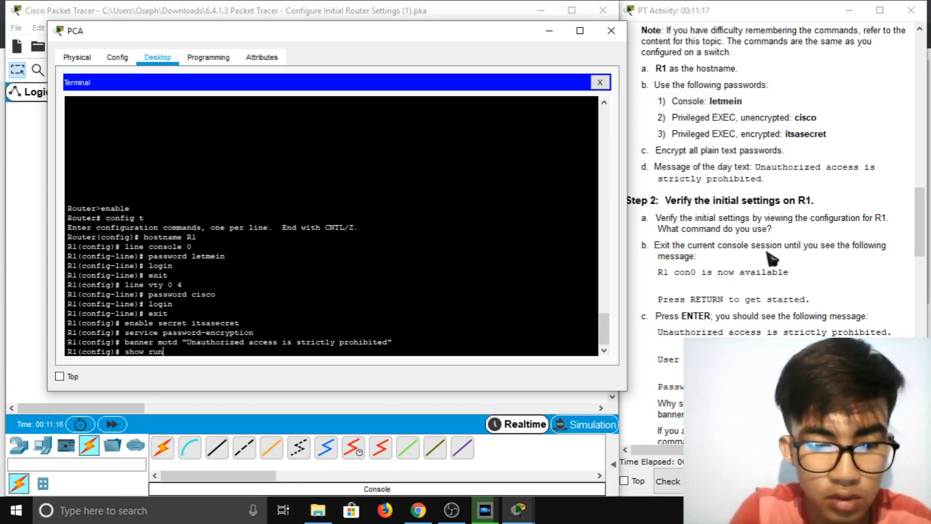
key("Return")
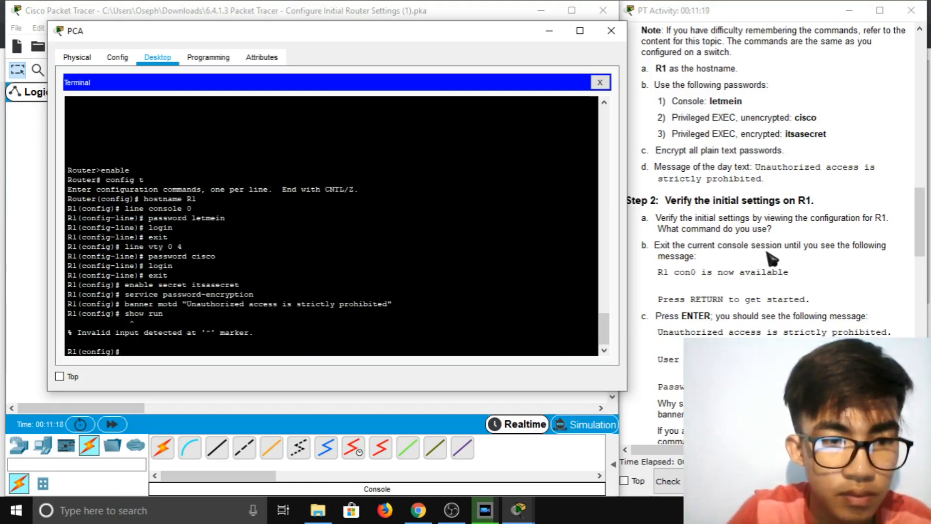
type("exit")
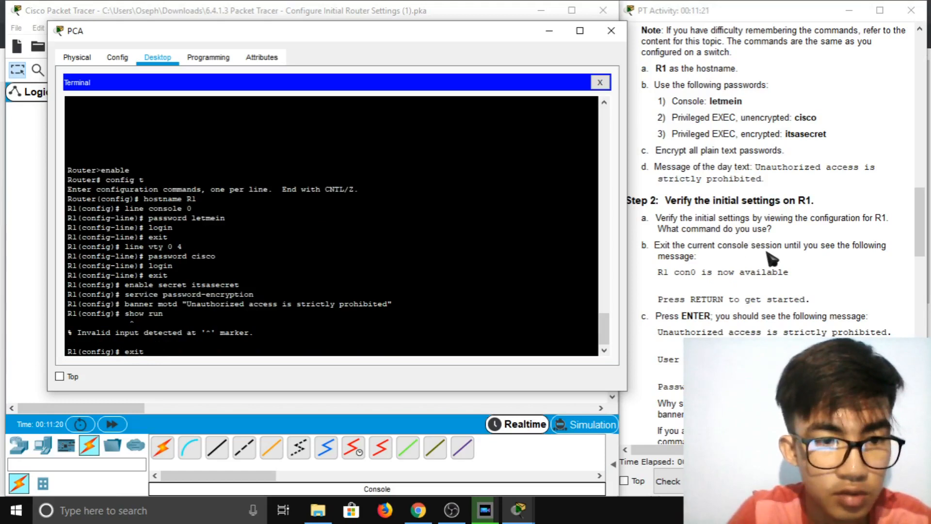
key("Return")
Review R1's running config for the banner and encrypted passwords, then exit the console session
key("Return")
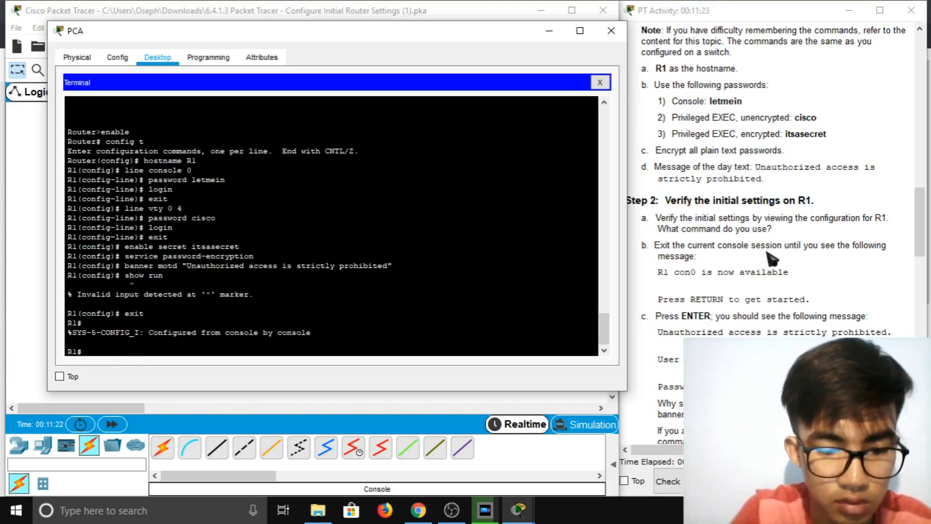
type("show run")
key("Return")
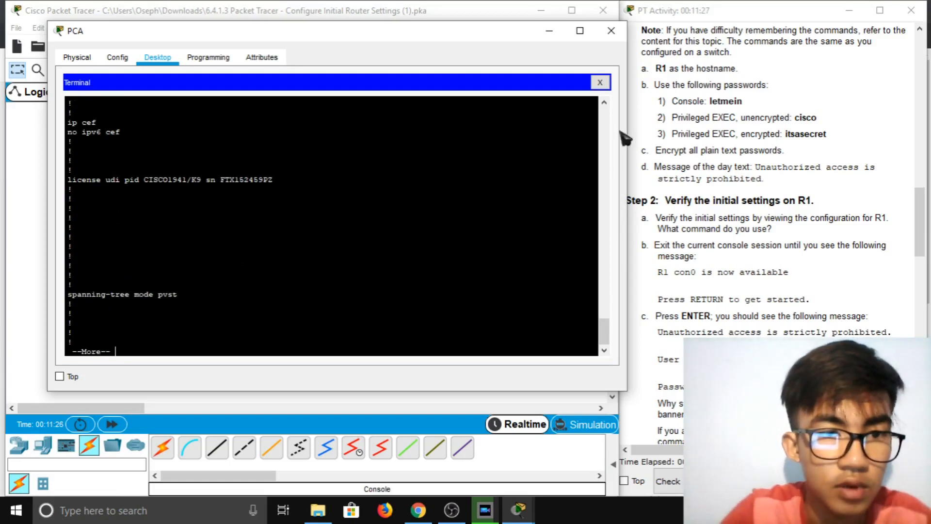
scroll(331, 225, "up", 3)
scroll(331, 225, "up", 2)
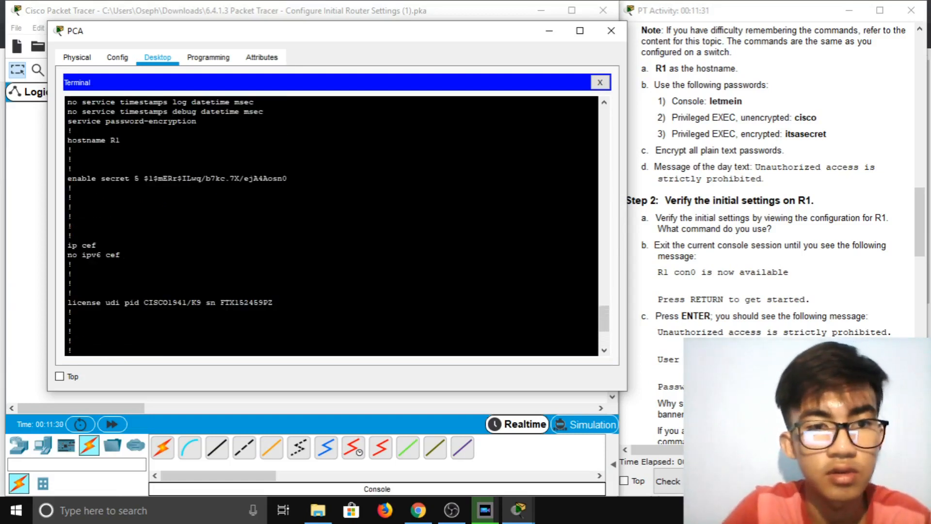
scroll(331, 225, "down", 3)
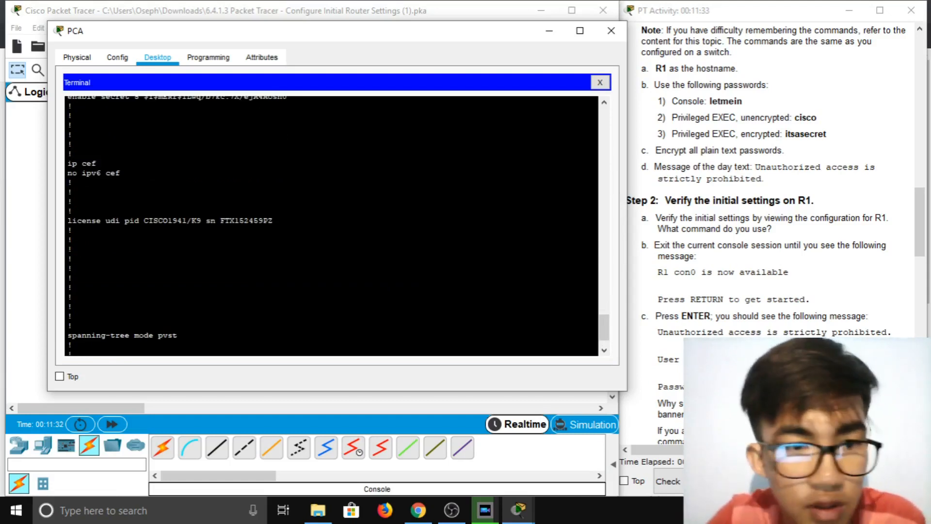
scroll(331, 225, "up", 8)
scroll(332, 225, "up", 3)
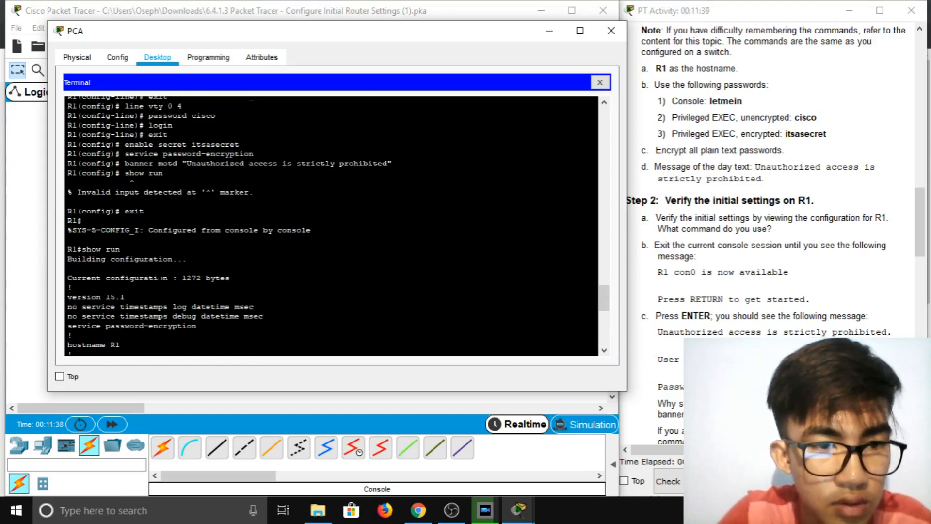
scroll(331, 226, "down", 4)
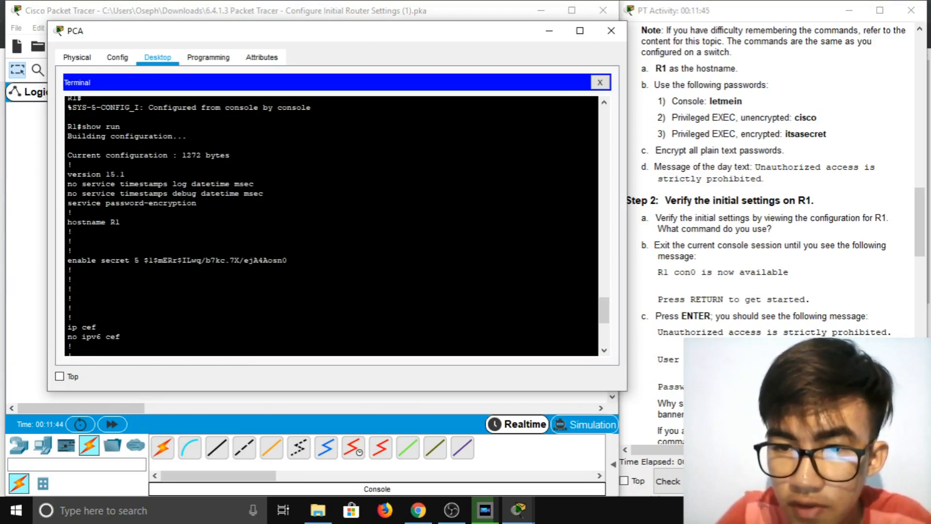
scroll(331, 225, "down", 7)
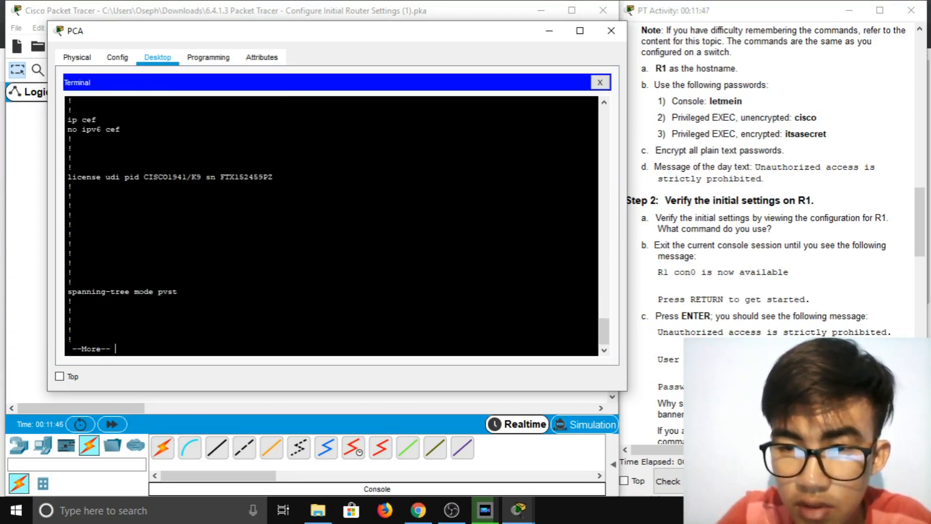
key("Return")
key("Return")
key("Return")
key("Return")
key("Return")
key("space")
key("space")
key("space")
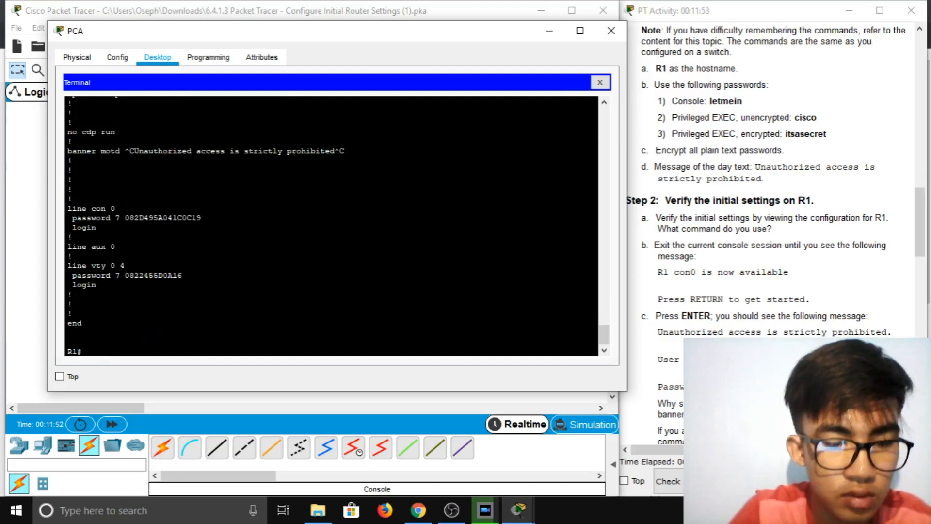
type("exit")
key("Return")
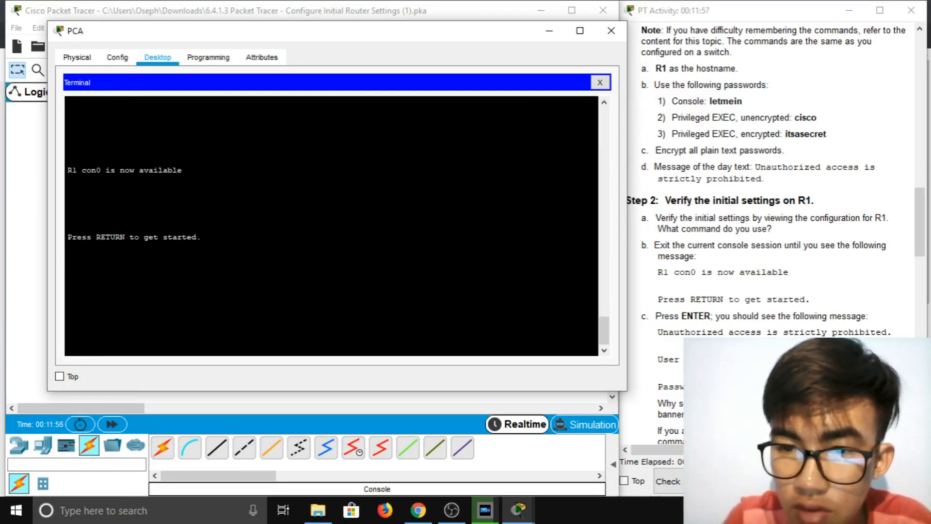
Start a new R1 console session and compare its banner and password prompt with the instructions
key("Return")
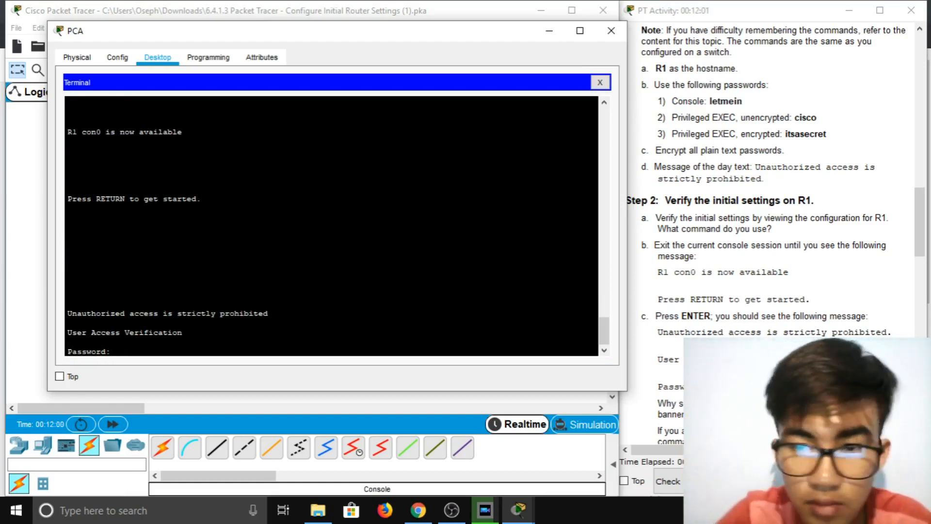
scroll(674, 313, "down", 1)
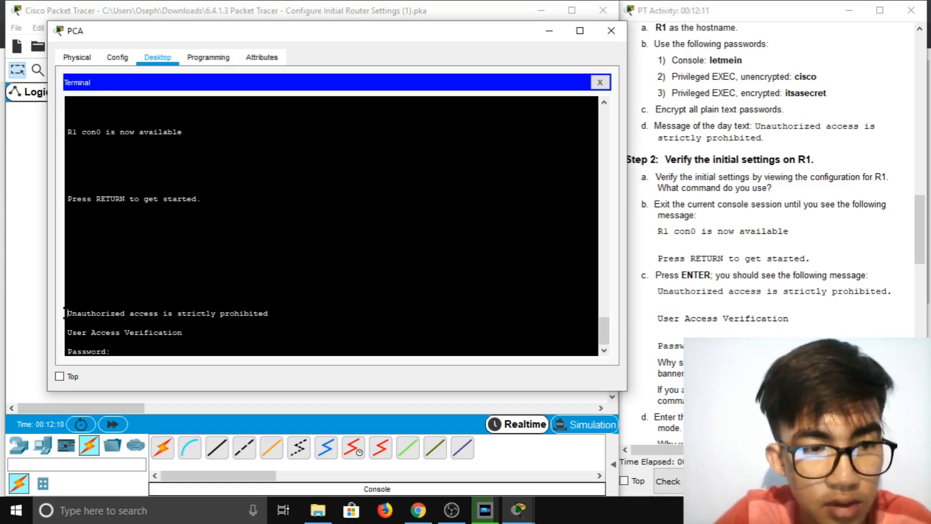
left_click_drag(67, 313, 117, 351)
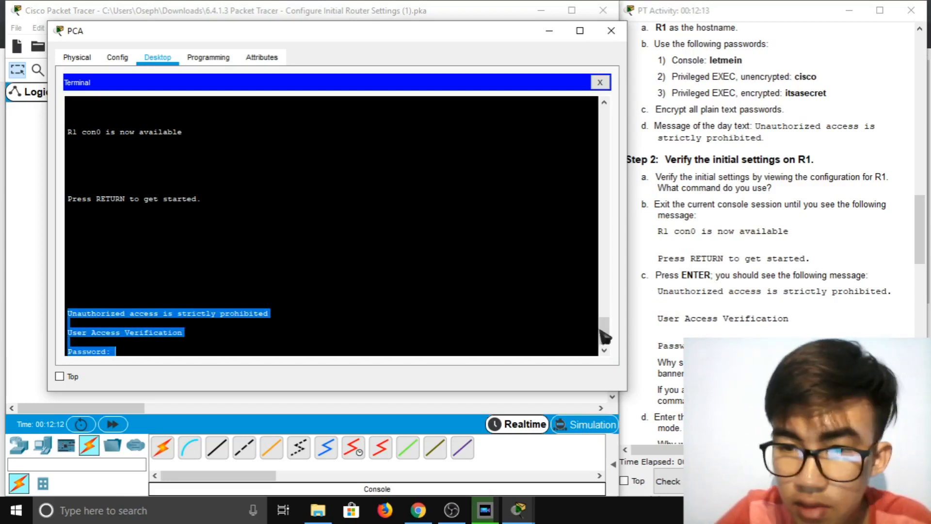
left_click(662, 295)
left_click_drag(660, 294, 723, 317)
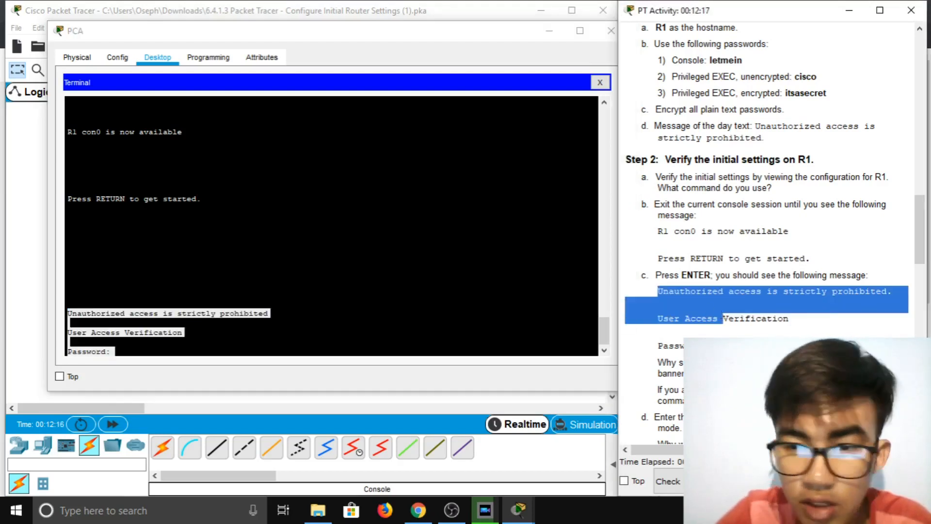
left_click(724, 356)
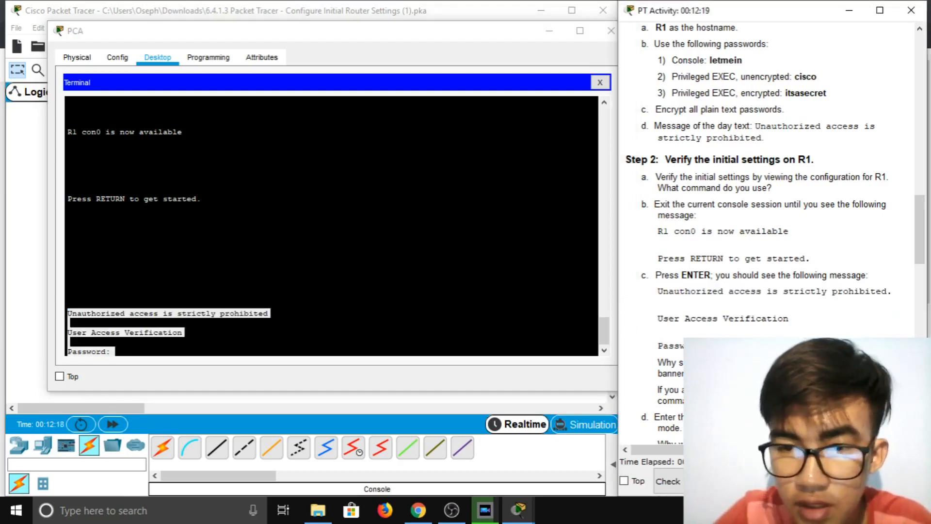
scroll(771, 184, "down", 1)
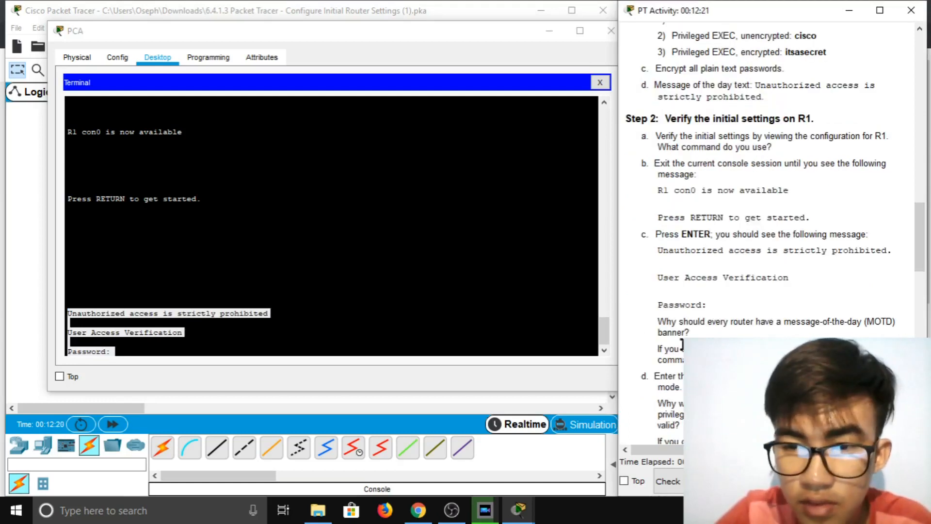
left_click(226, 357)
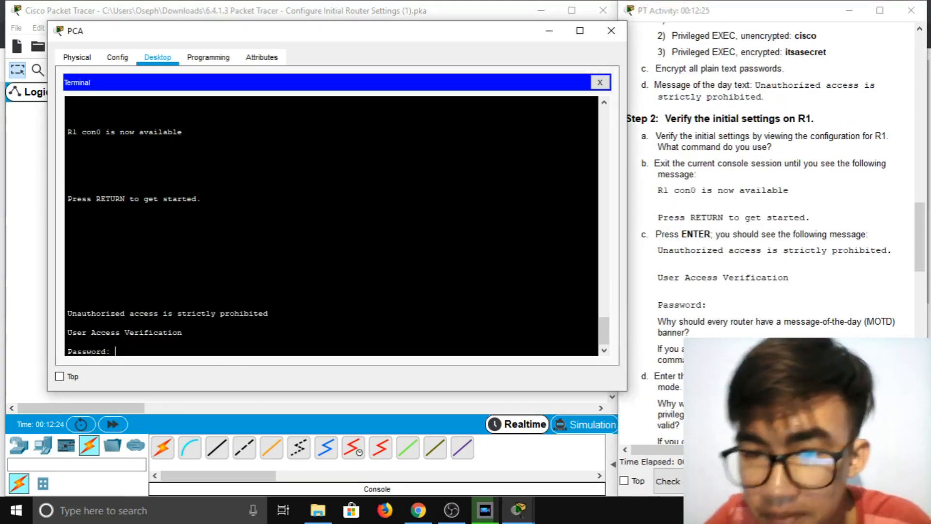
Scroll the instructions while R1's password prompt is left to time out
scroll(694, 330, "down", 1)
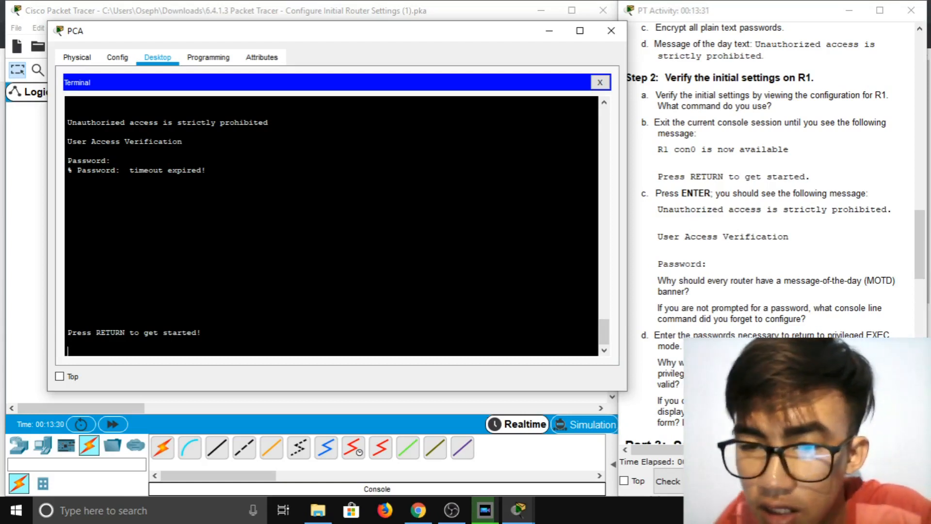
Scroll the PT Activity instructions down to Part 3: Save the Running Configuration File
scroll(759, 331, "down", 3)
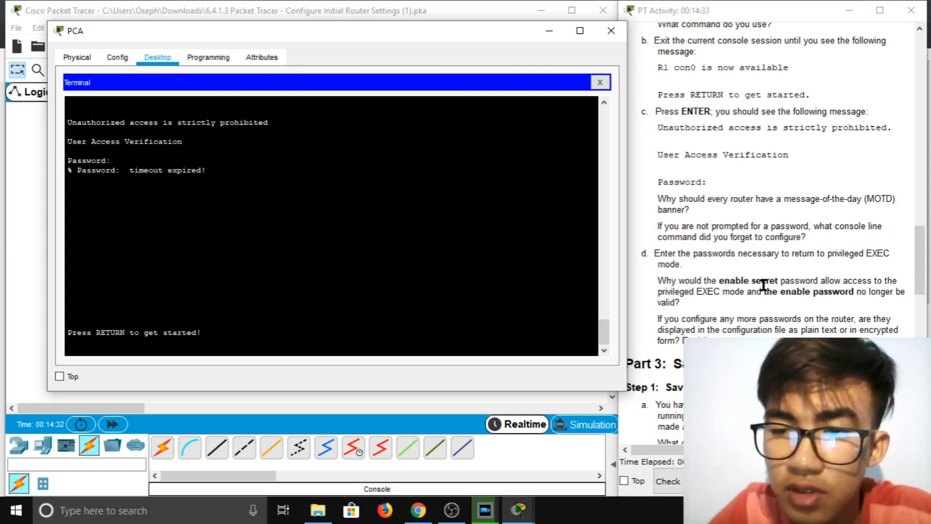
scroll(776, 281, "down", 3)
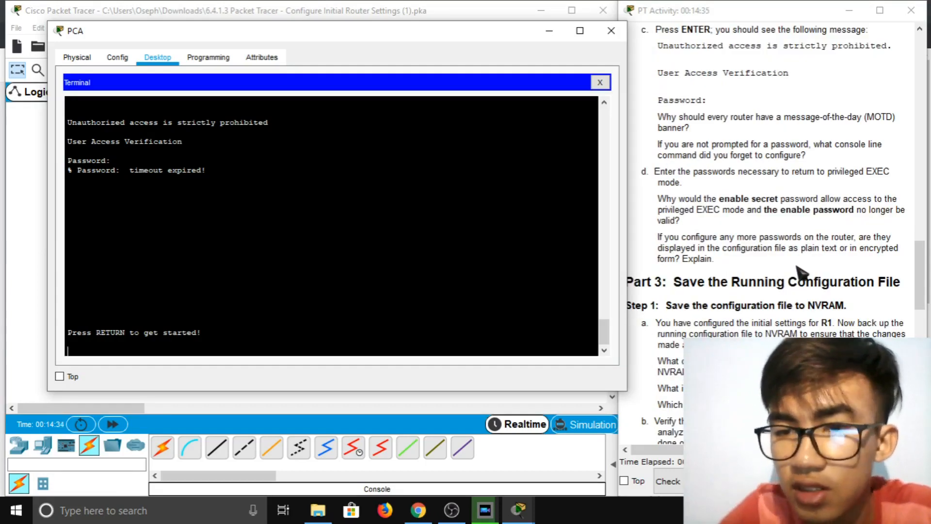
scroll(799, 272, "down", 6)
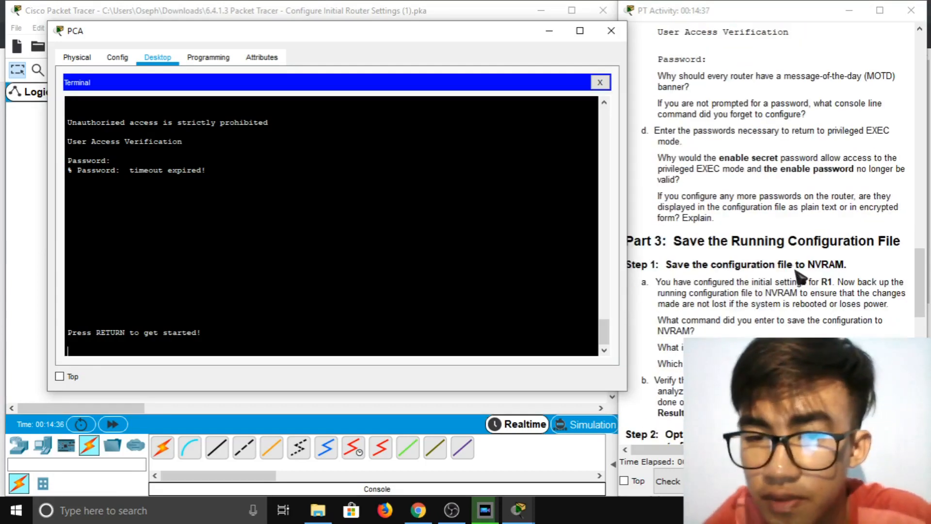
left_click(611, 31)
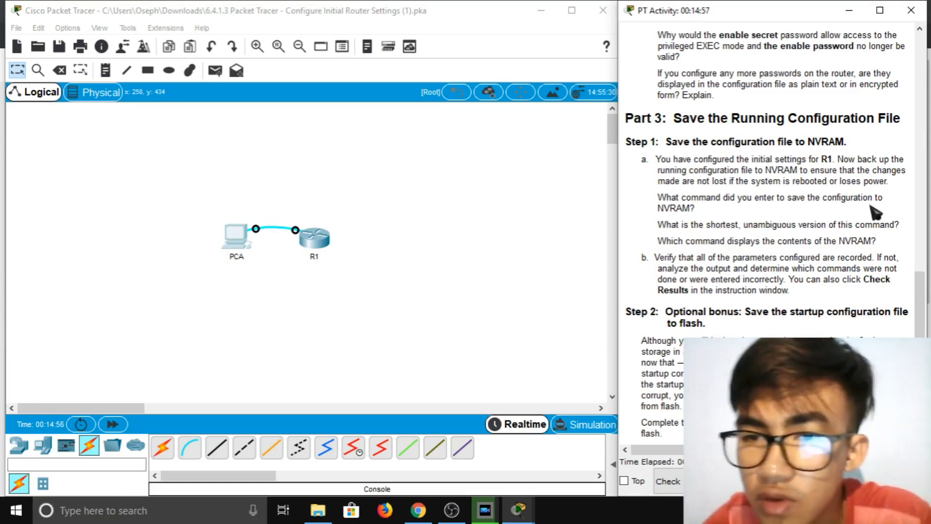
left_click(236, 242)
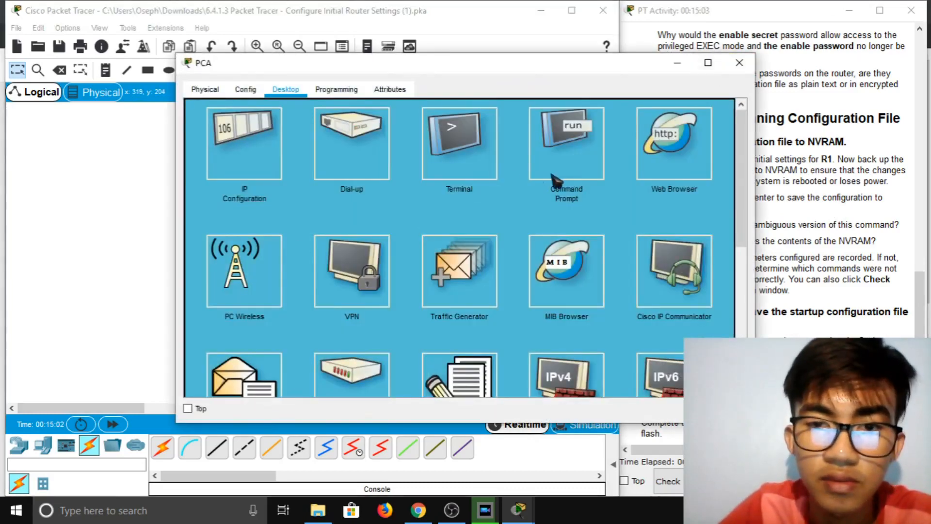
left_click(492, 167)
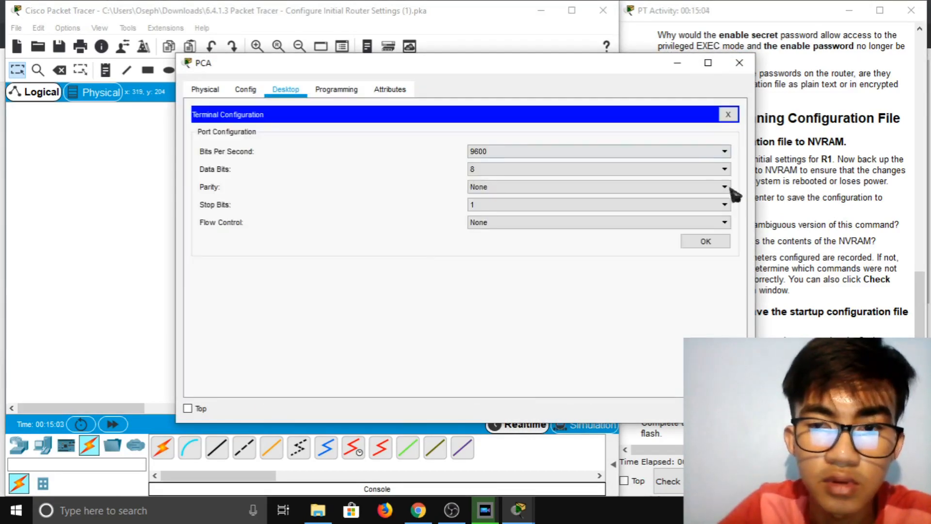
left_click(718, 242)
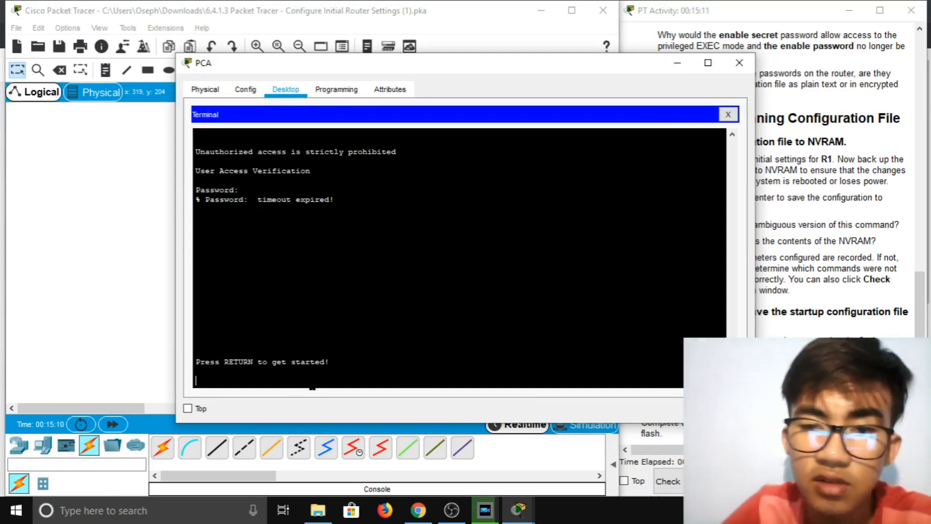
Log into R1's console with its password and issue enable, submitting the privileged password
left_click_drag(647, 66, 568, 33)
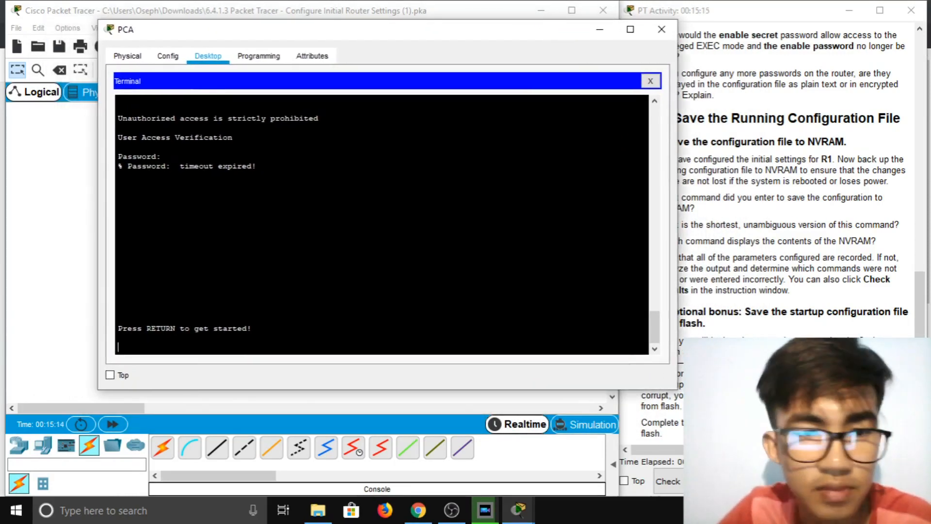
key("Return")
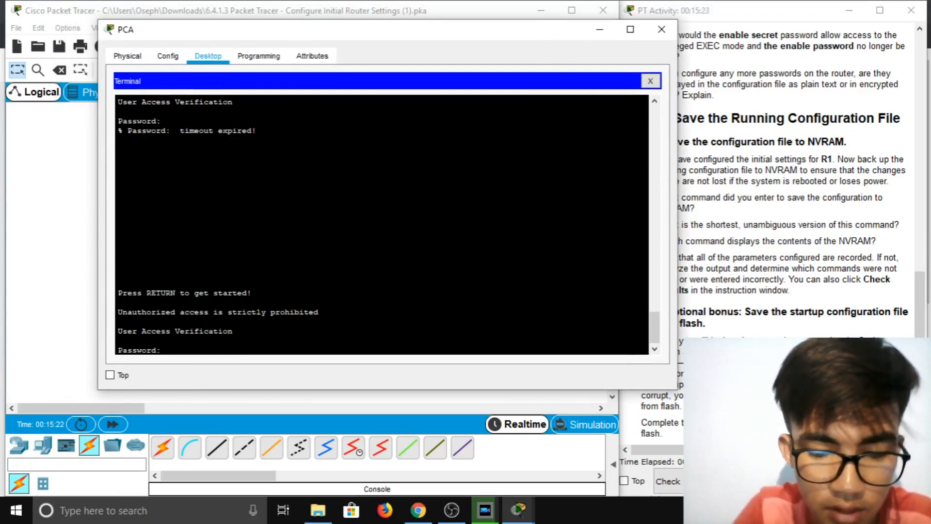
key("Return")
type("enable")
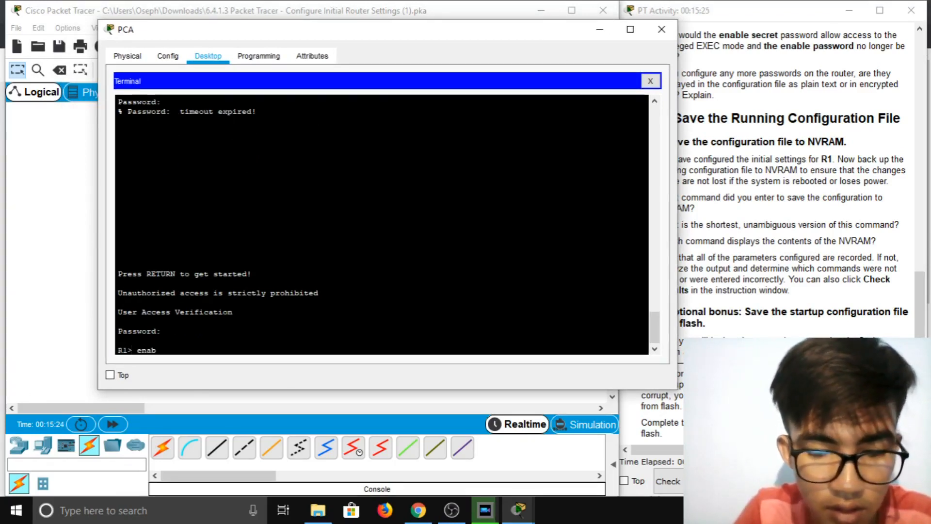
key("Return")
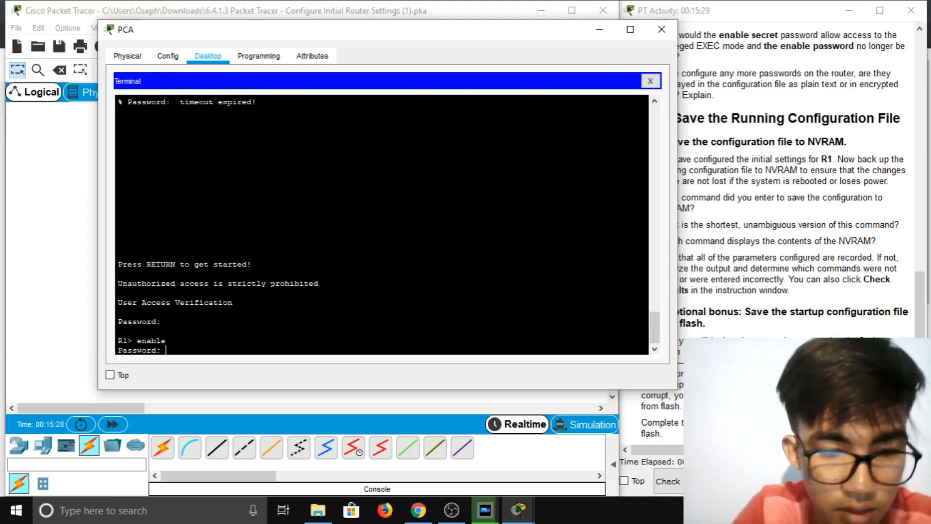
key("Return")
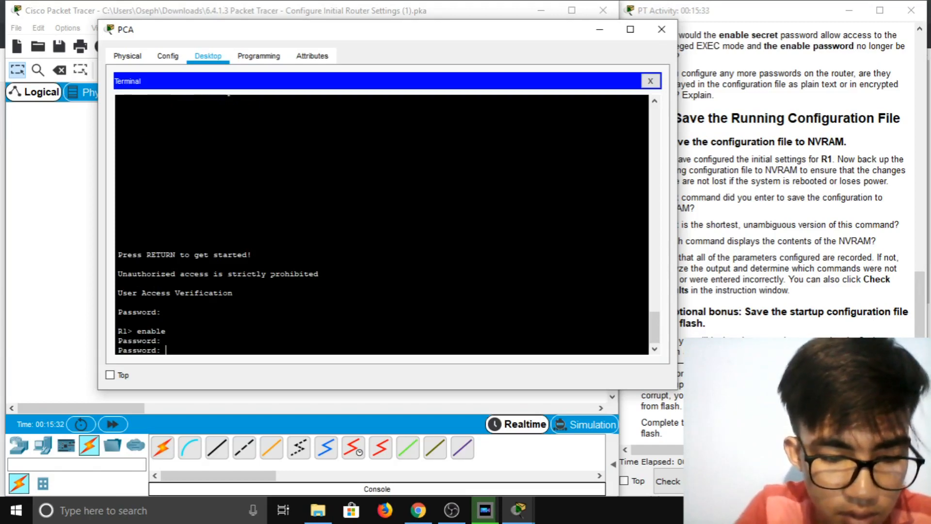
Enter the enable secret and save with copy running-config startup-config, accepting the default filename
key("Return")
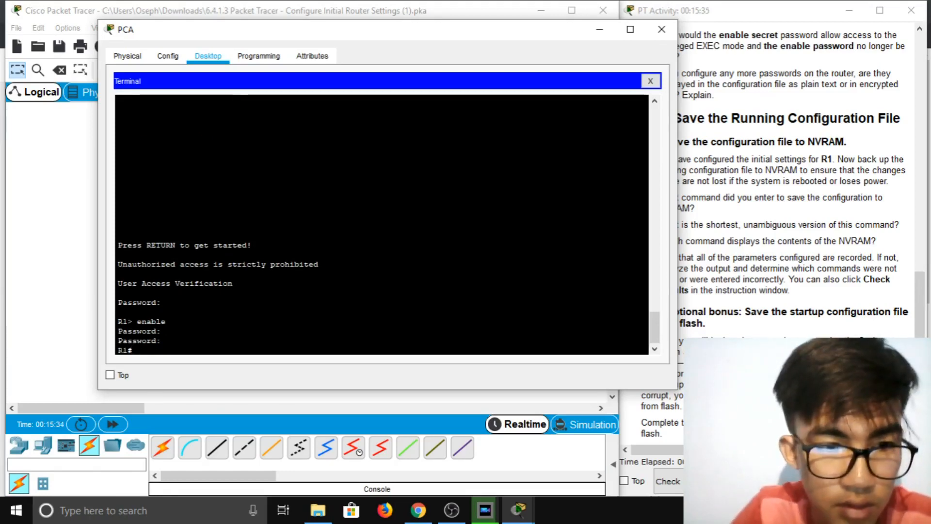
type("cop")
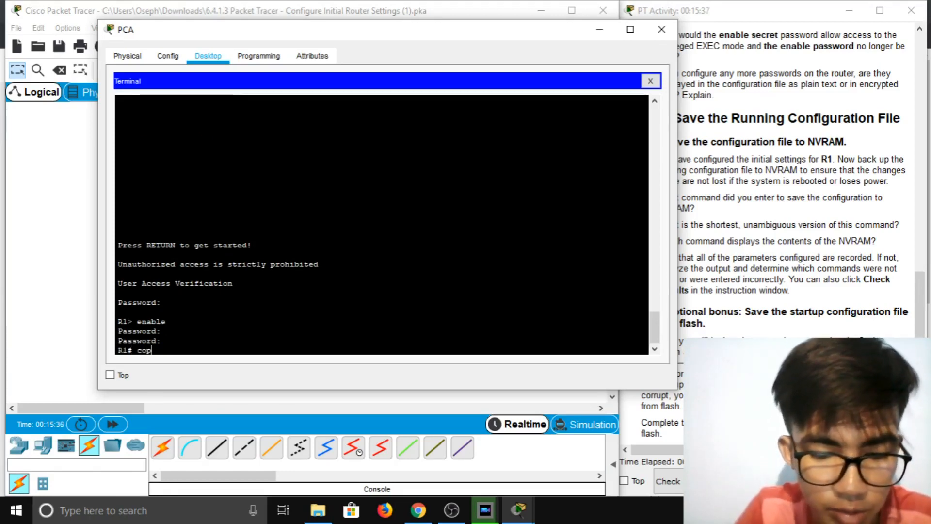
type("y running")
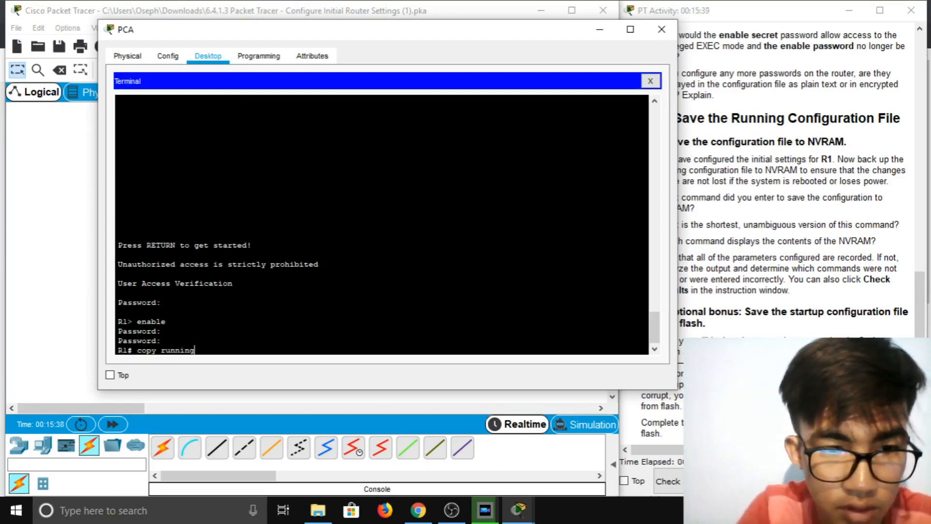
type("-conf")
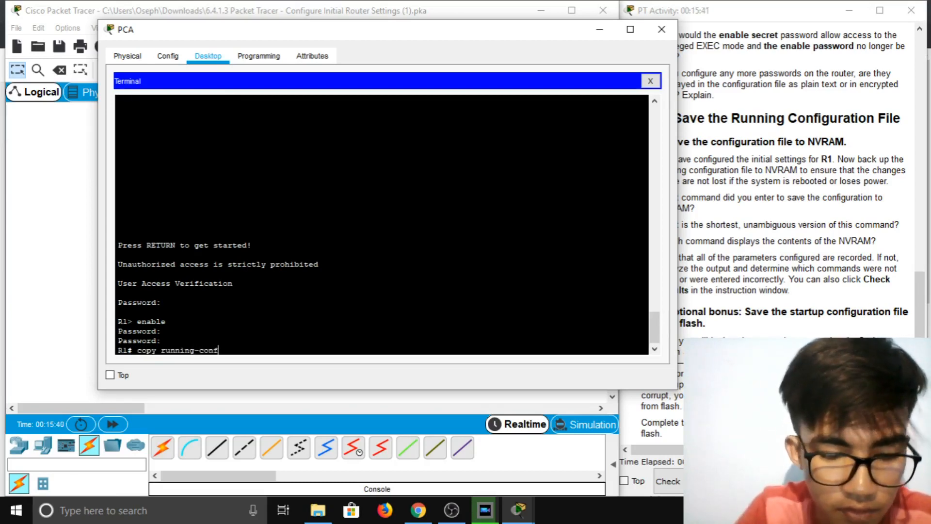
type("ig startup-config")
key("Return")
key("Return")
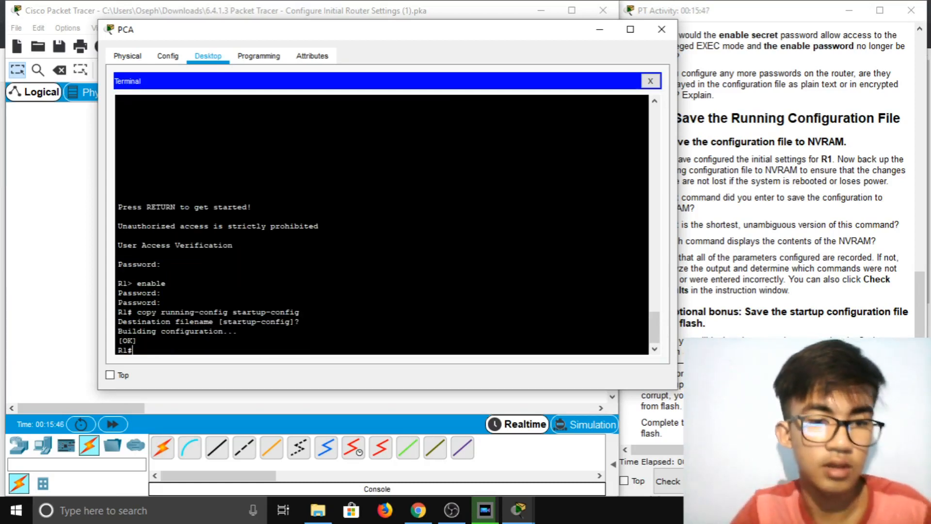
key("Return")
key("Return")
key("Return")
key("Return")
key("Return")
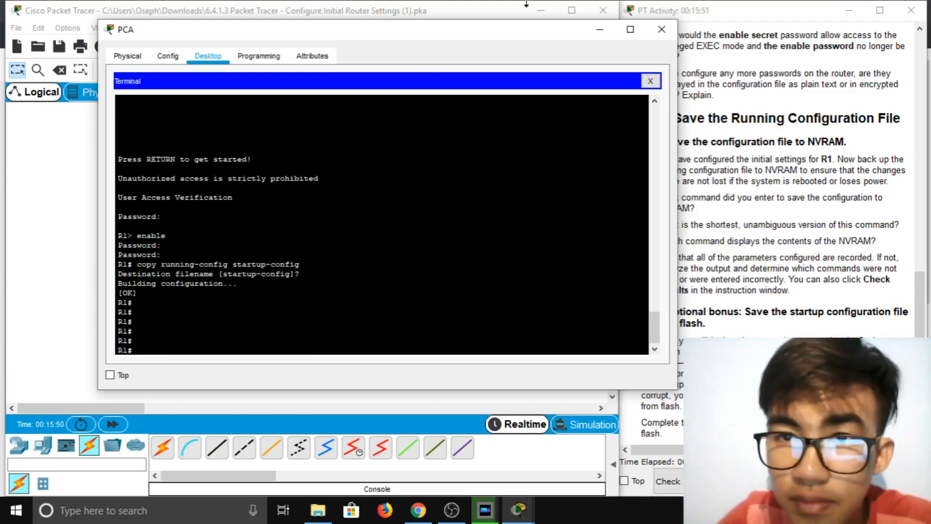
Run show start and page through R1's saved startup configuration to the end
left_click_drag(560, 38, 471, 42)
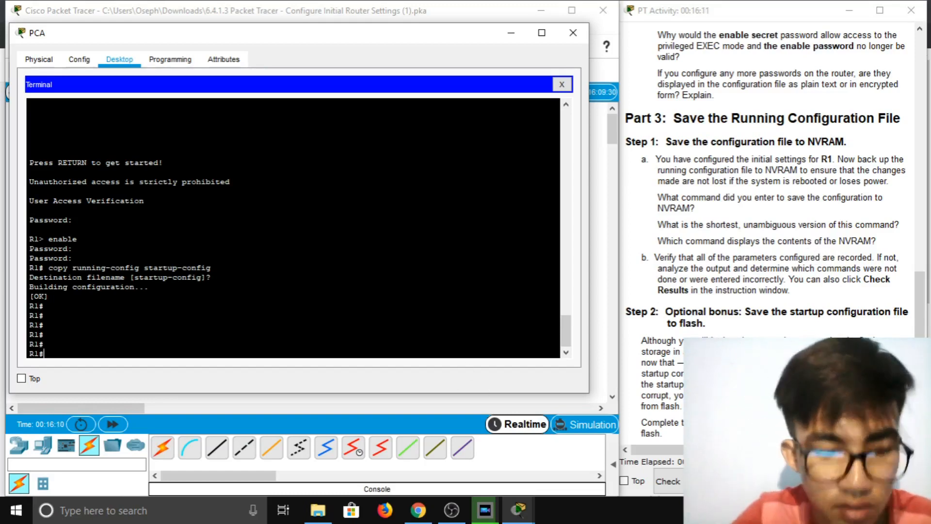
type("show start")
key("Return")
key("space")
key("space")
key("space")
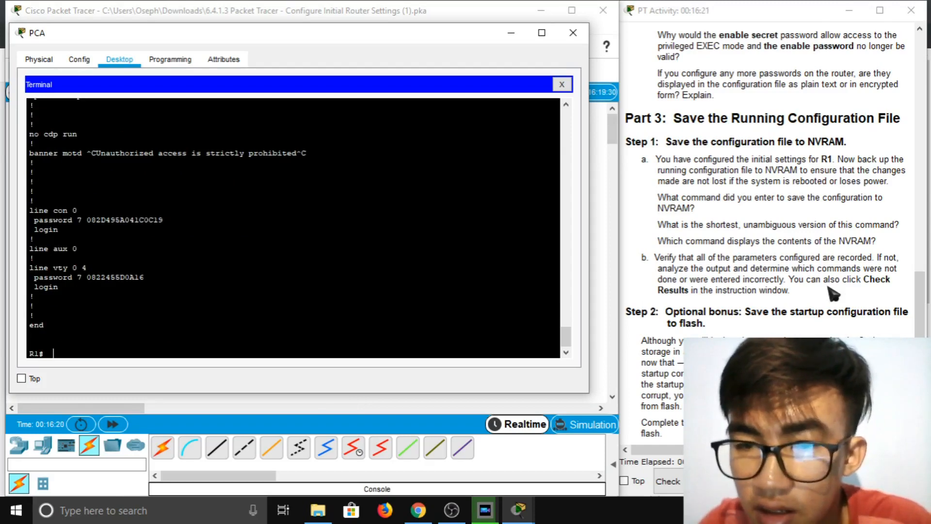
scroll(829, 288, "down", 1)
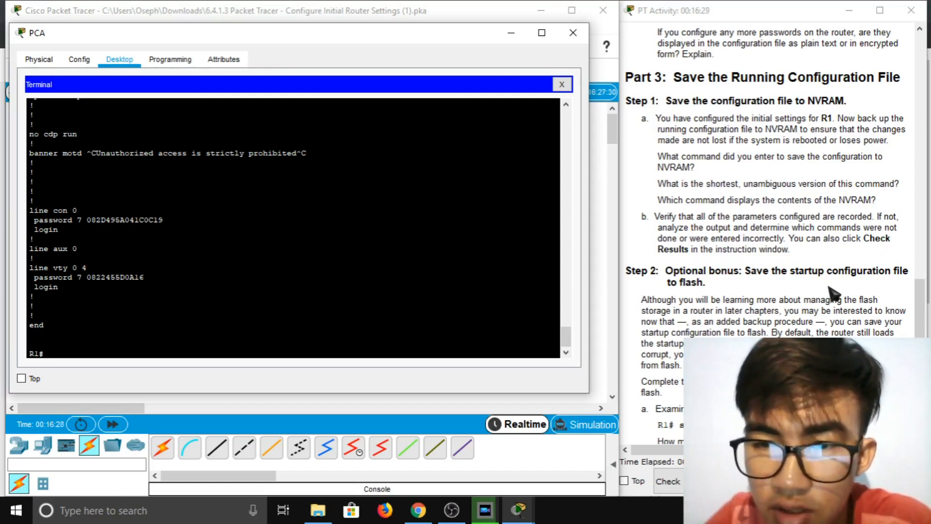
scroll(833, 293, "down", 4)
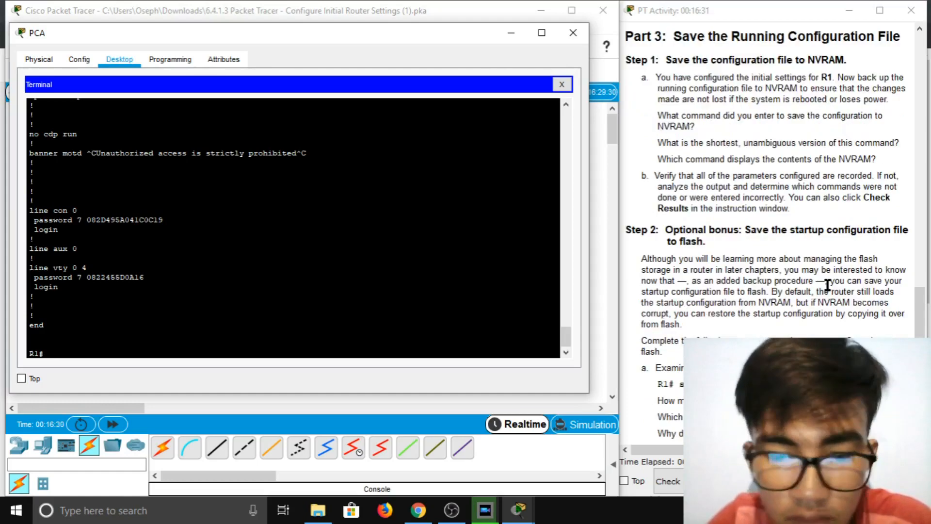
scroll(828, 284, "up", 1)
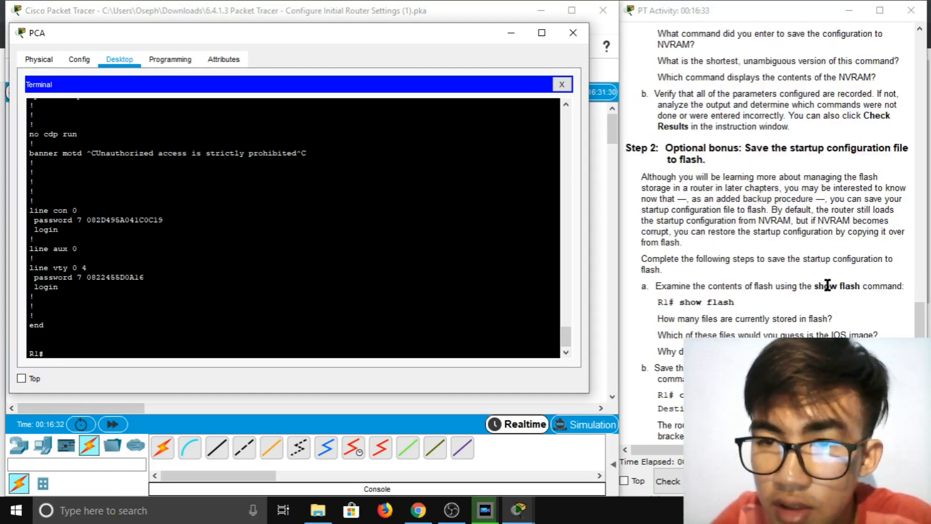
scroll(827, 284, "up", 1)
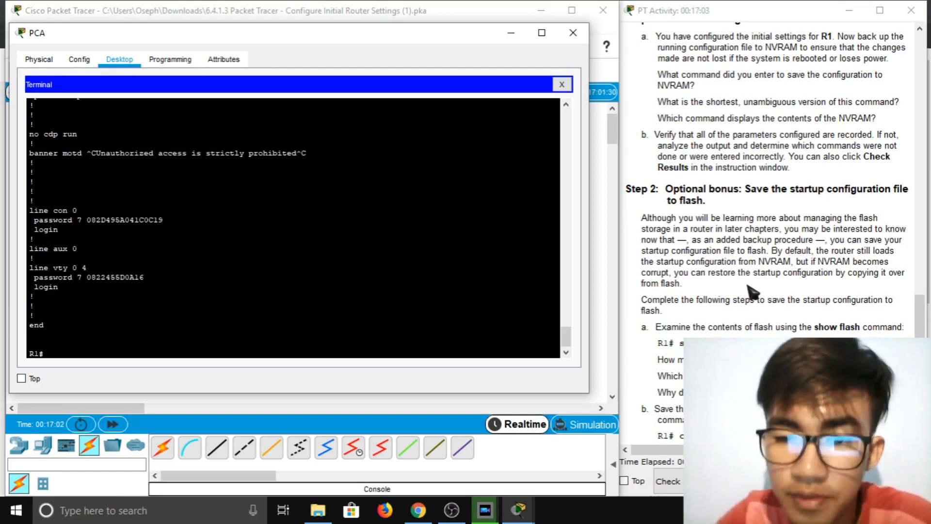
scroll(677, 307, "down", 3)
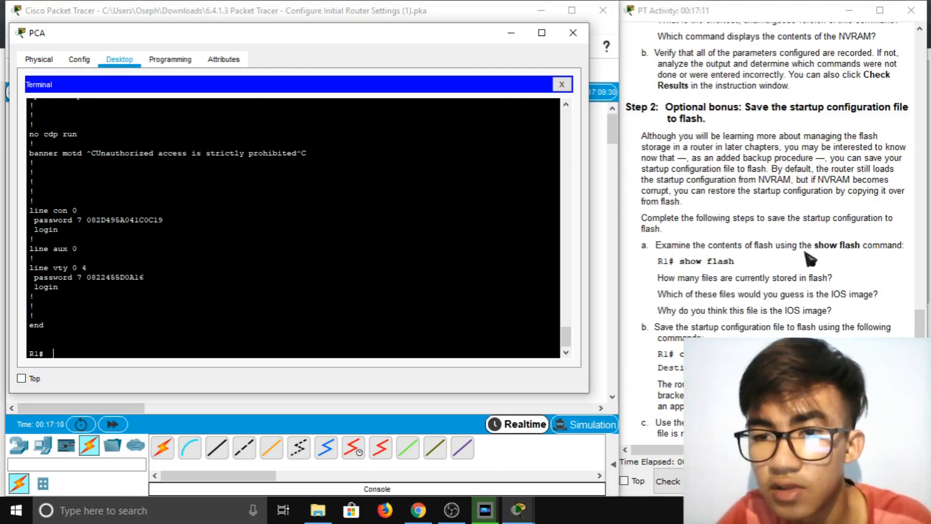
Run show flash and highlight the c1900-universalk9-mz.SPA.151-4.M4.bin image entry among three files
type("s")
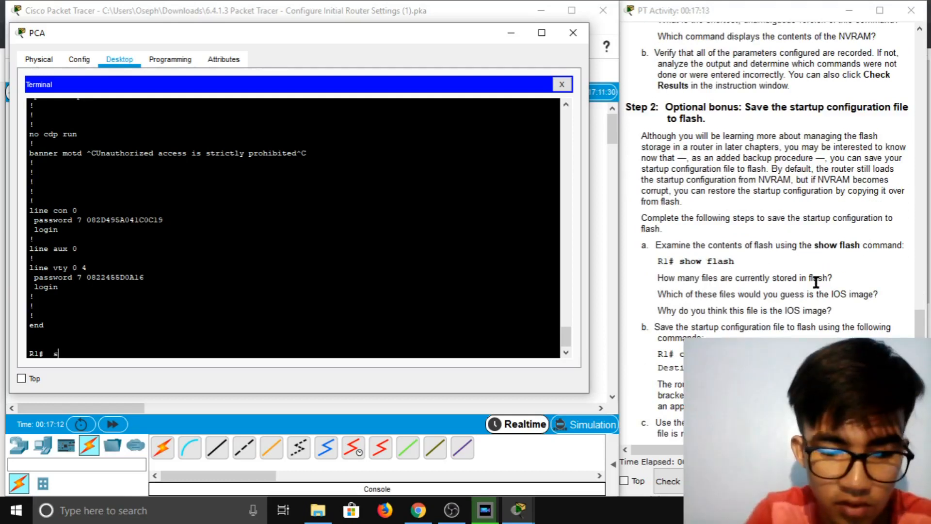
type("how fla")
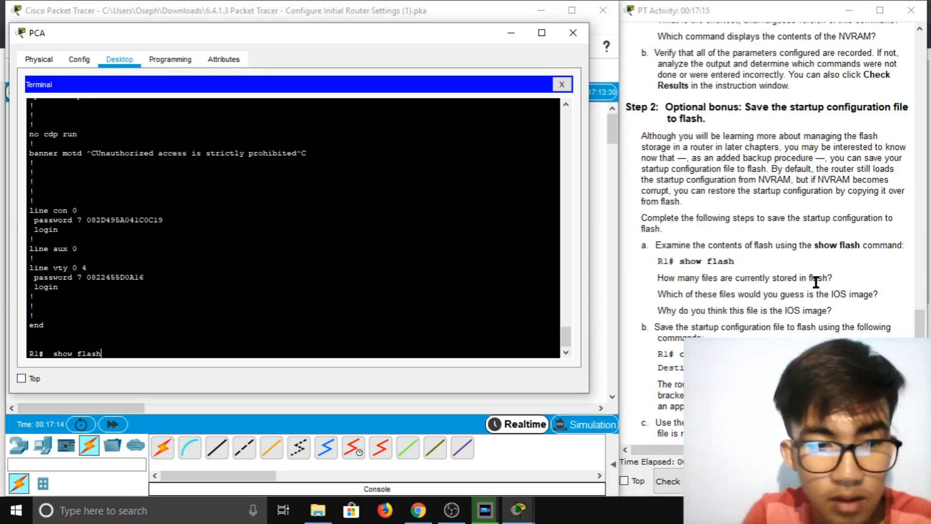
type("sh")
key("Return")
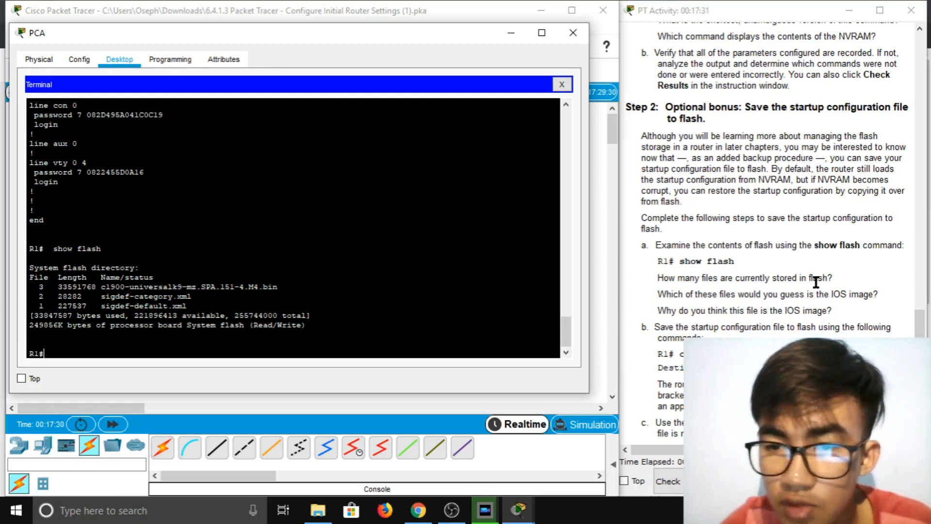
scroll(339, 281, "down", 1)
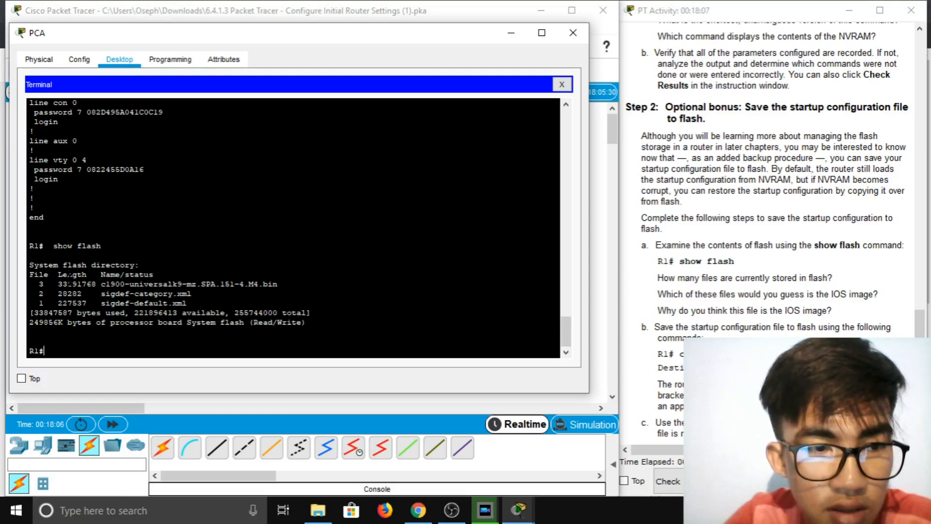
left_click_drag(57, 283, 253, 284)
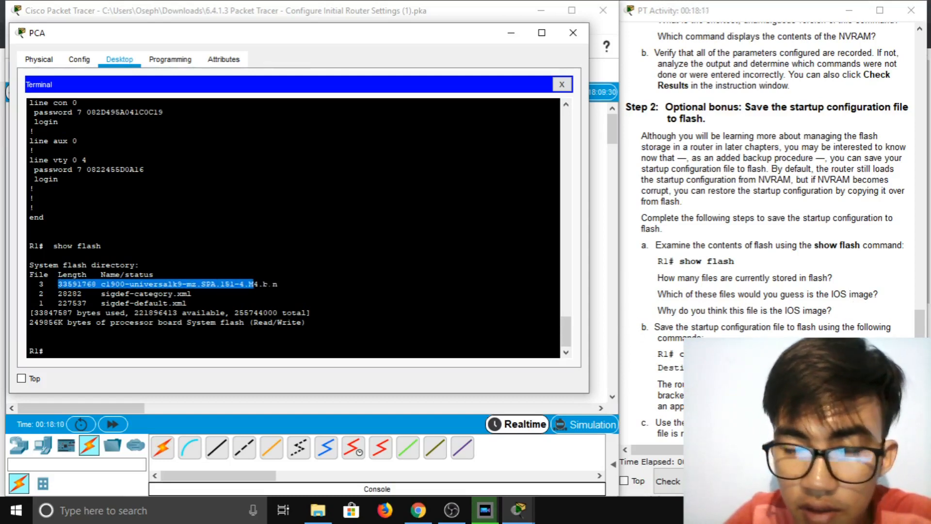
left_click(686, 295)
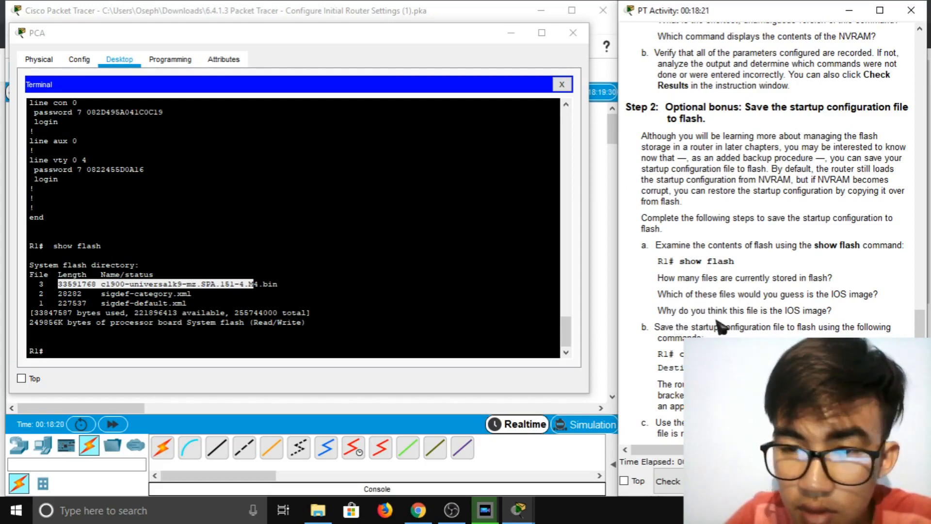
scroll(731, 326, "down", 1)
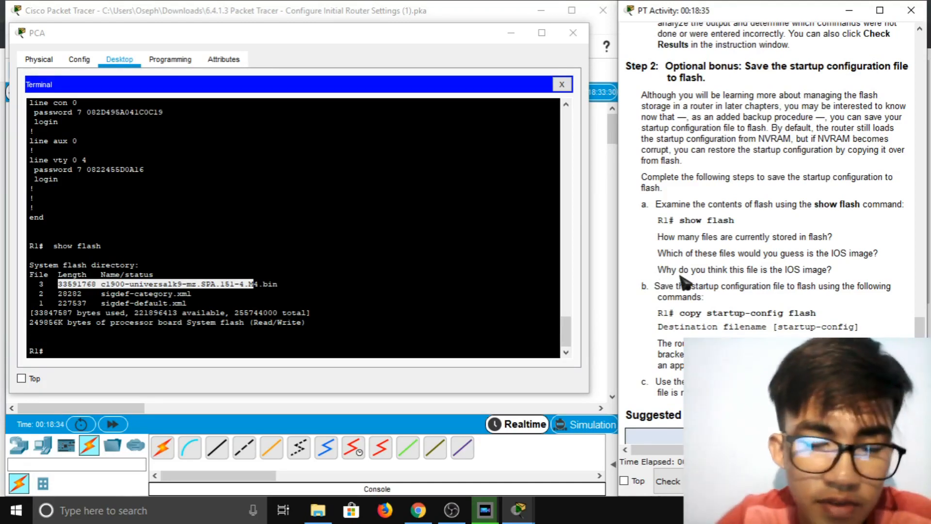
left_click(278, 284)
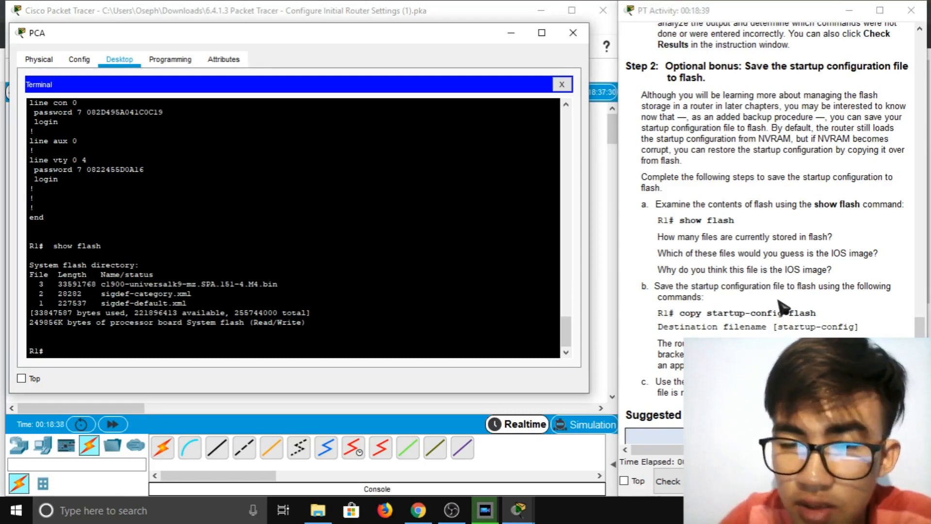
scroll(784, 307, "down", 1)
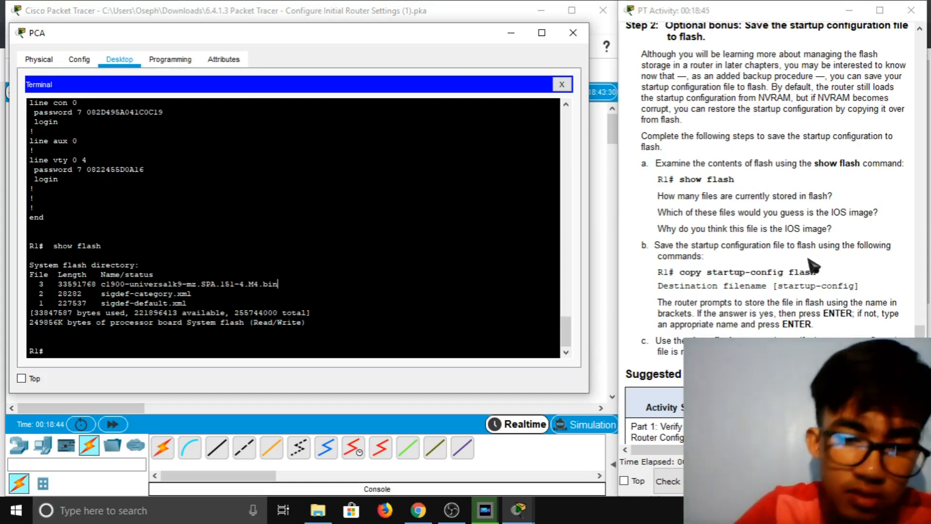
scroll(775, 269, "down", 1)
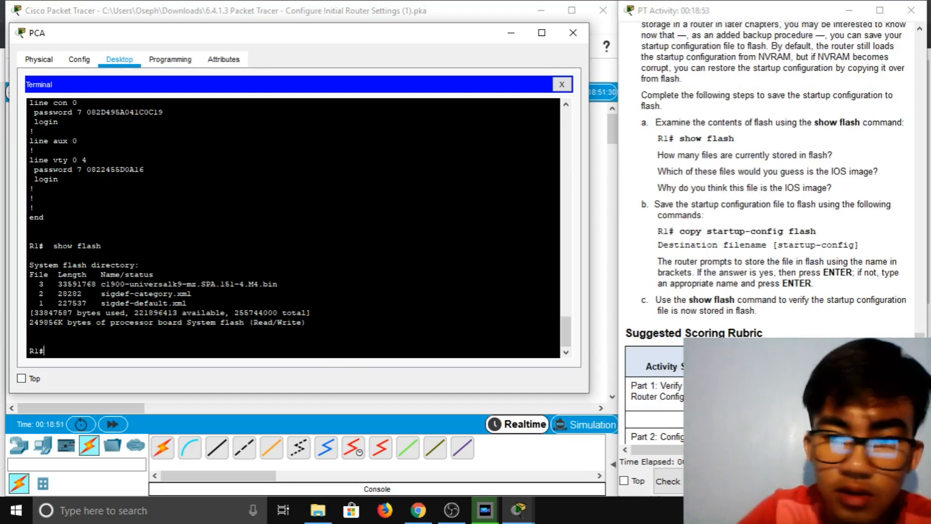
Copy the startup configuration to flash as startup-config, 1272 bytes copied
type("copy")
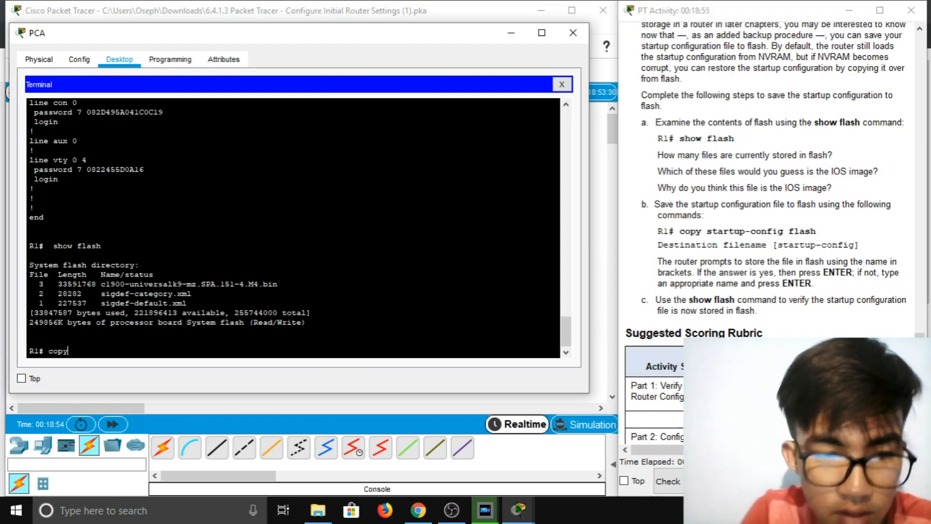
type(" star")
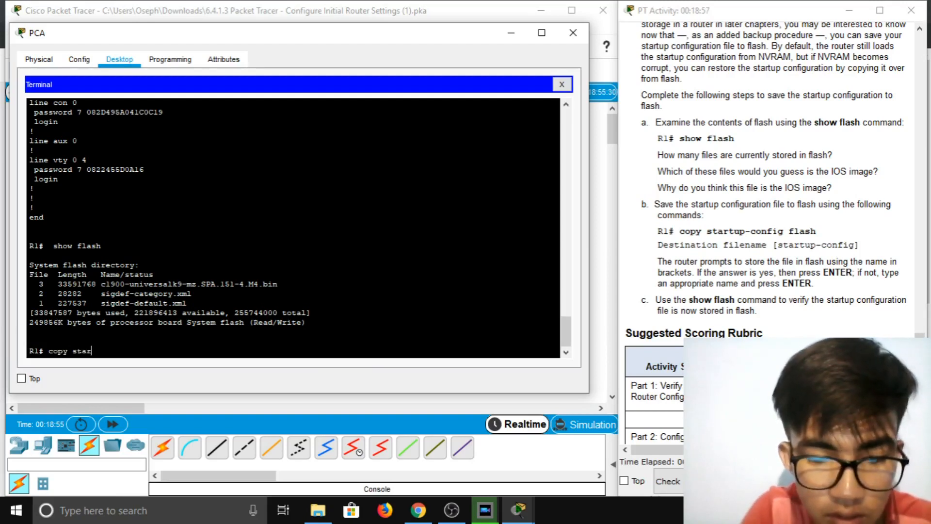
type("tup-config")
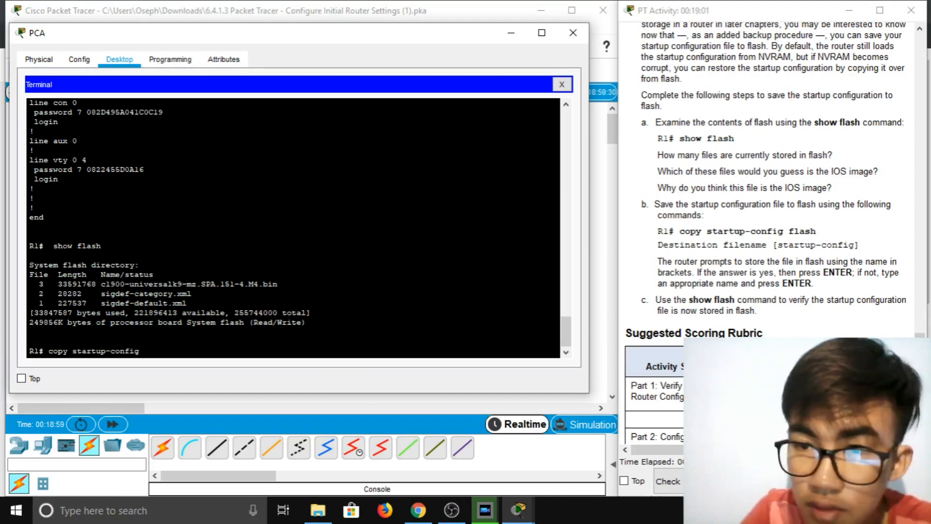
type(" flash")
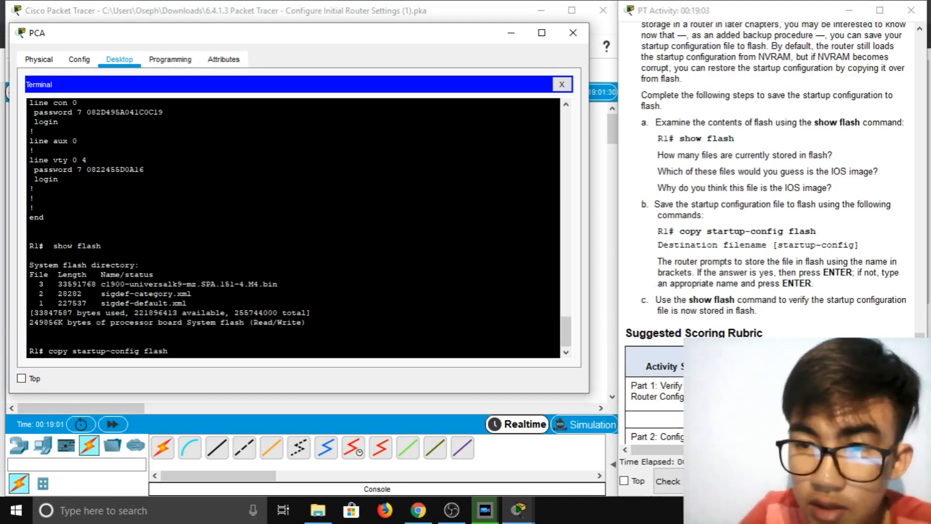
key("Return")
key("Return")
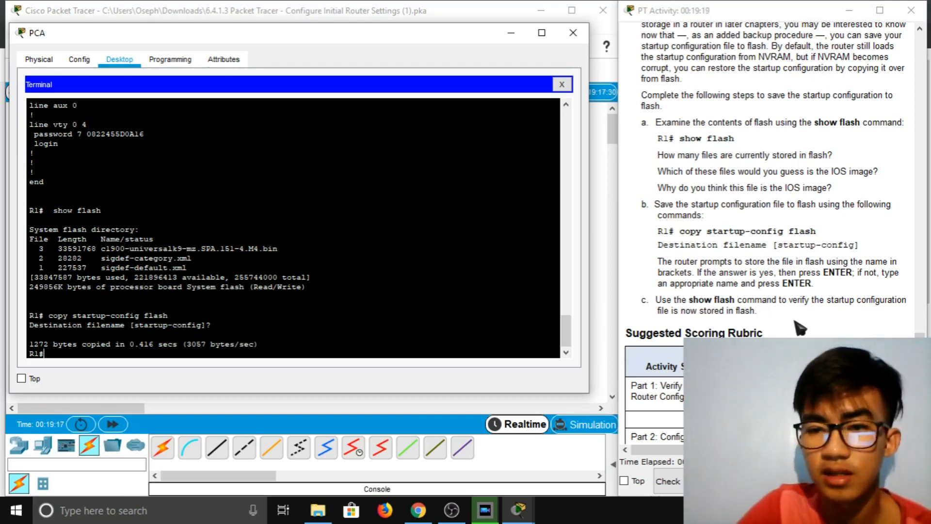
scroll(803, 330, "down", 1)
scroll(802, 330, "up", 2)
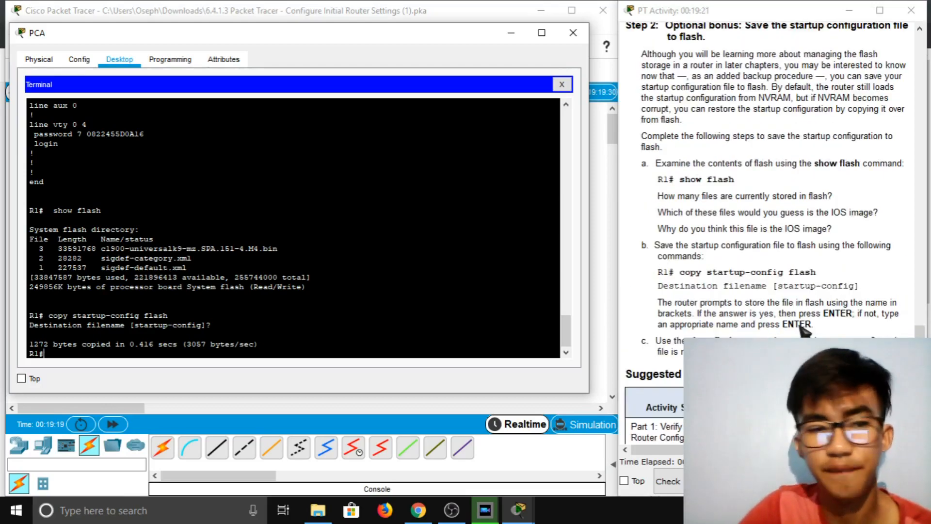
End the R1 console session with exit
key("Return")
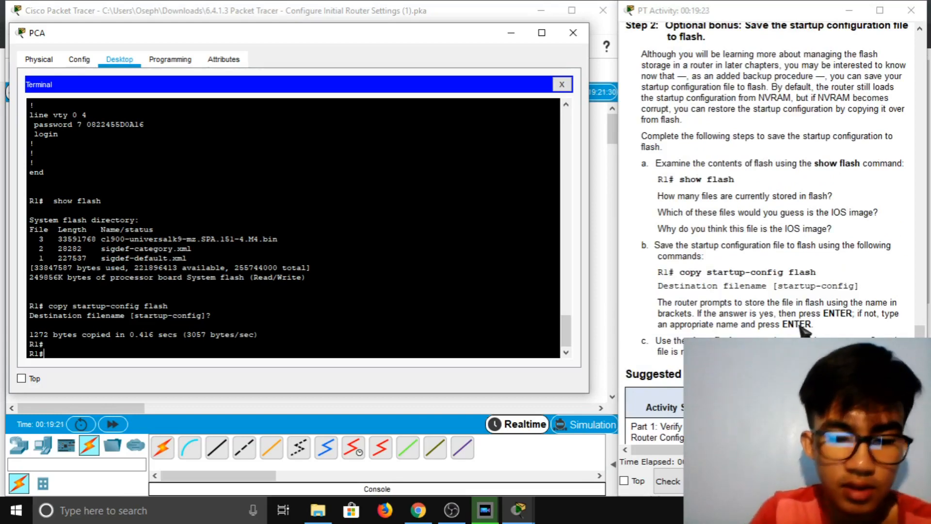
type("exit")
key("Return")
Scroll the PC-A terminal back to review the earlier show startup-config output for R1
scroll(795, 274, "up", 20)
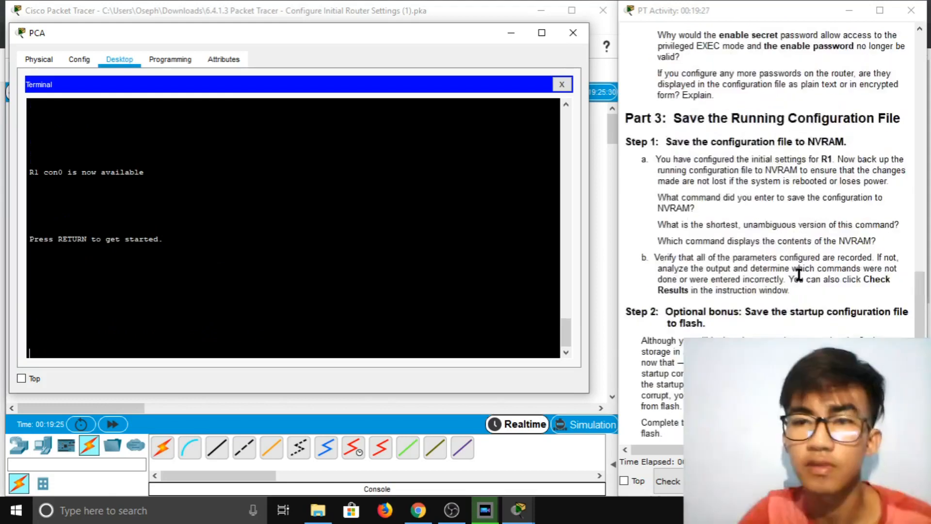
scroll(806, 276, "up", 15)
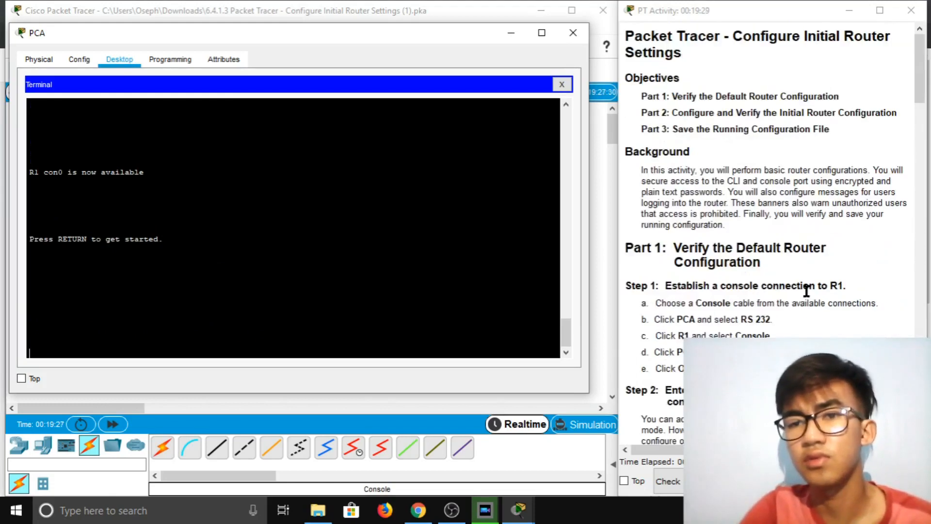
scroll(291, 228, "up", 5)
scroll(291, 228, "up", 10)
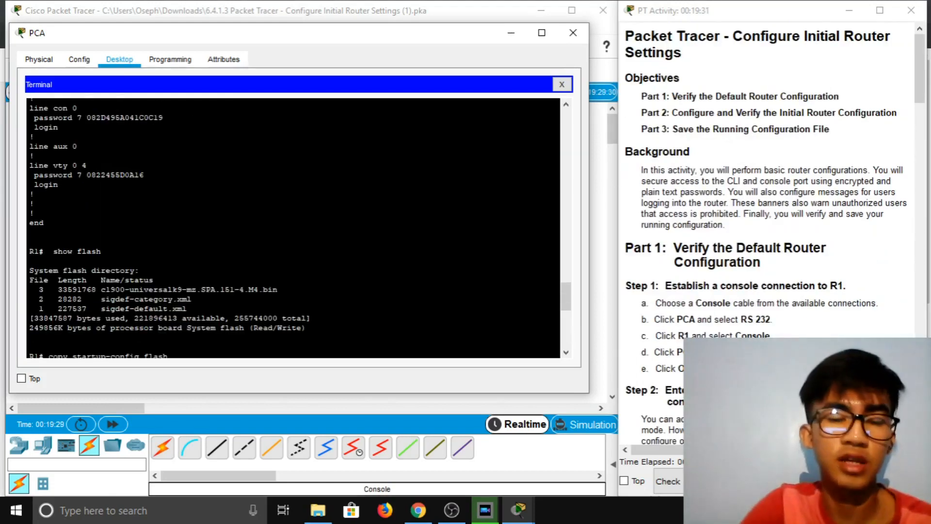
scroll(809, 145, "down", 3)
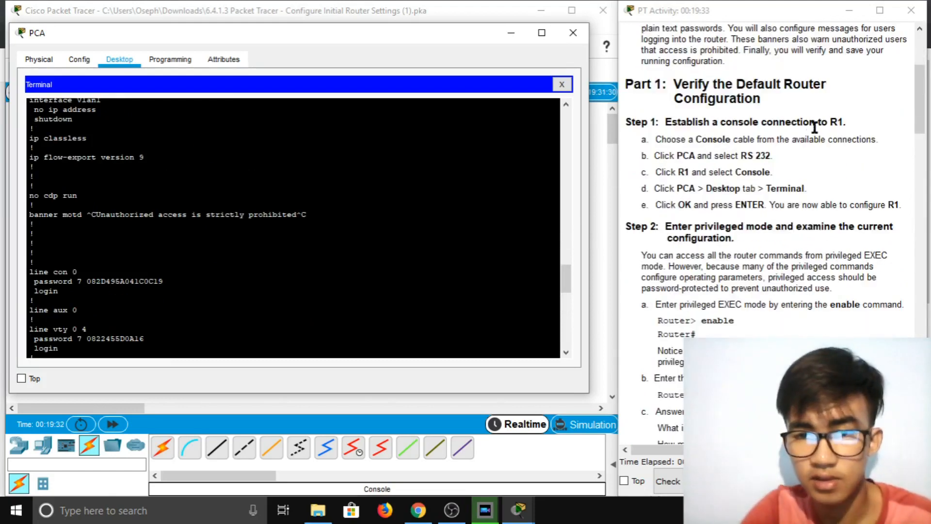
scroll(565, 216, "up", 4)
scroll(774, 236, "up", 2)
scroll(774, 236, "up", 2)
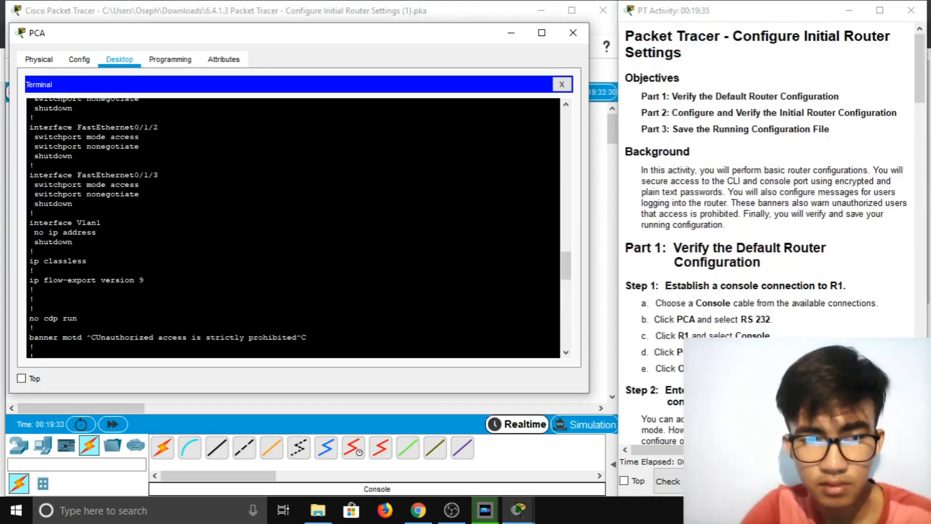
scroll(291, 228, "up", 12)
scroll(291, 228, "up", 4)
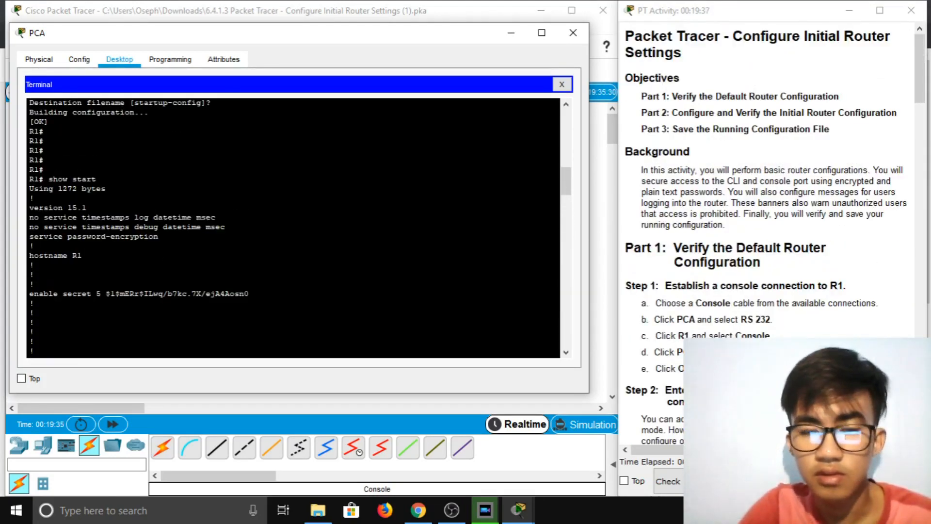